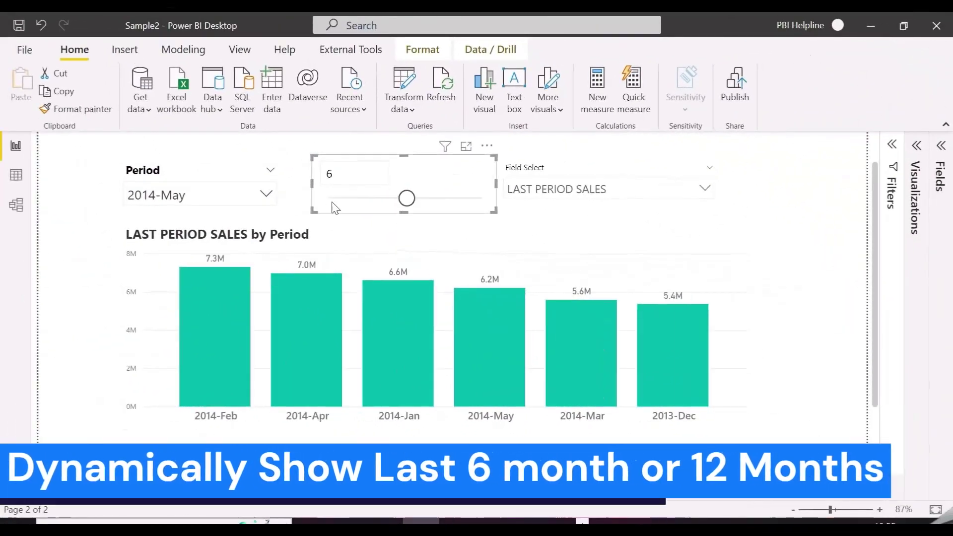
Set the Period slicer to 2014-Oct.
left_click(227, 206)
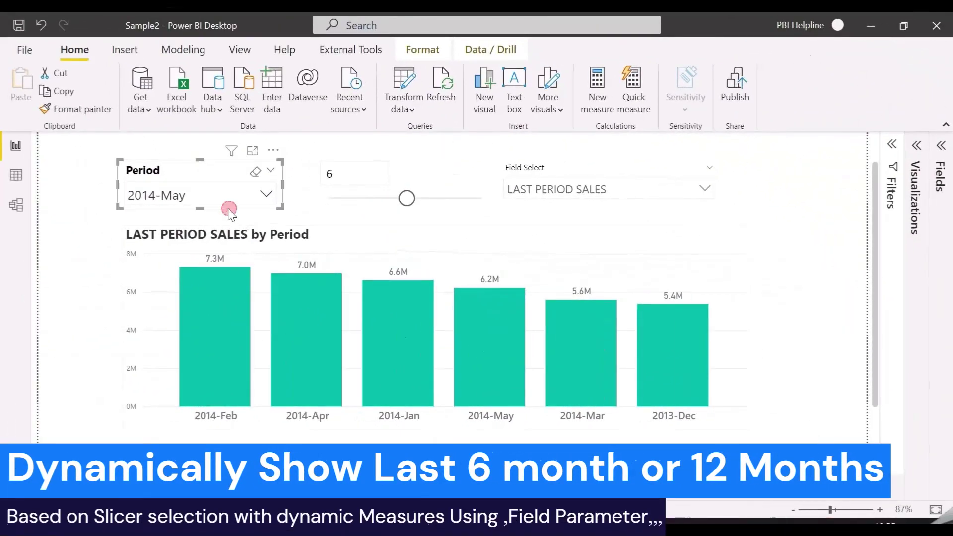
left_click(170, 198)
scroll(176, 308, "down", 3)
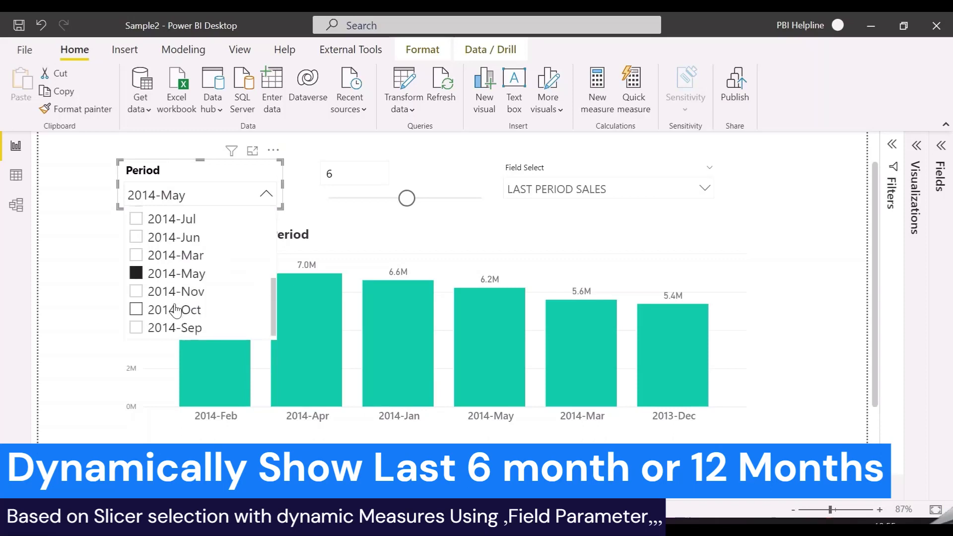
left_click(187, 312)
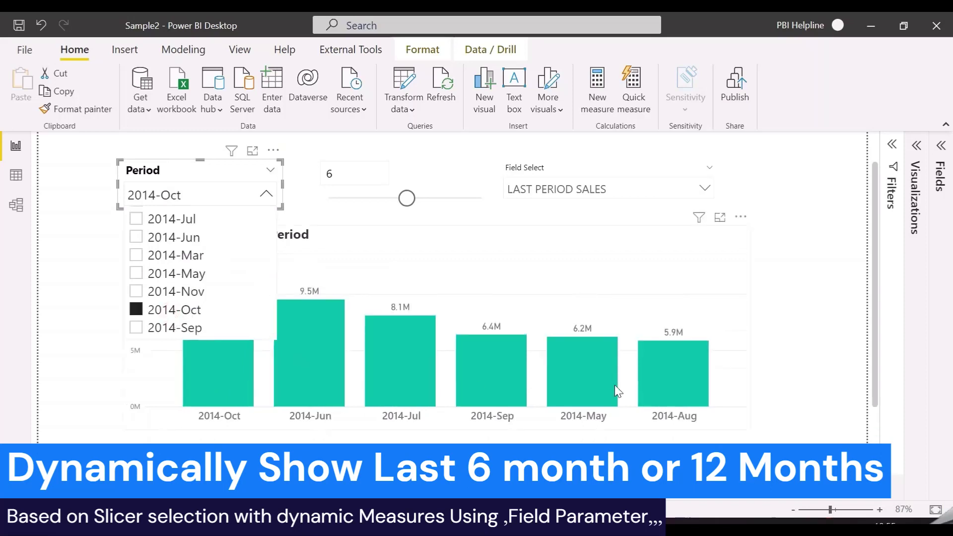
Drag the Last Month slider from 6 to 4, and leave Field Select cleared so Sales, Profit and Quantity all show.
left_click_drag(407, 199, 380, 199)
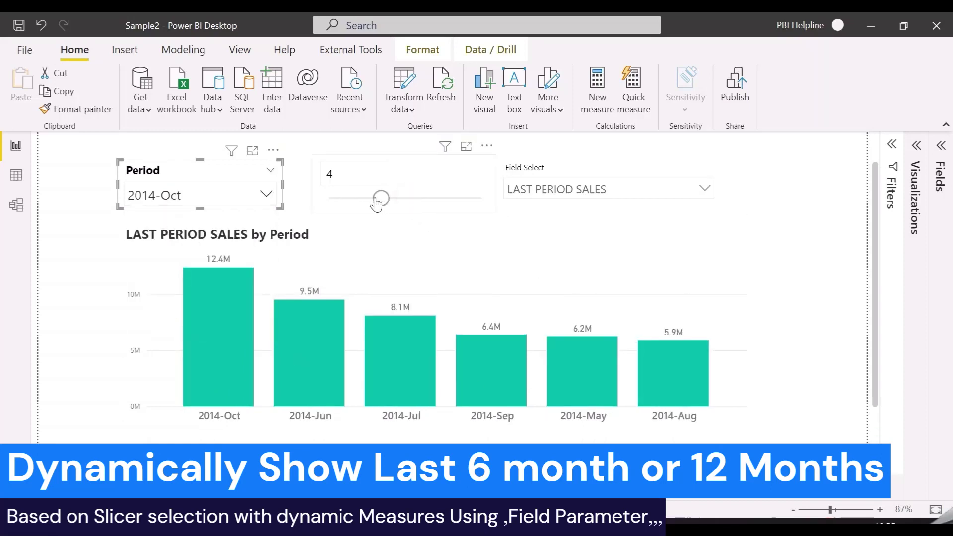
left_click(668, 187)
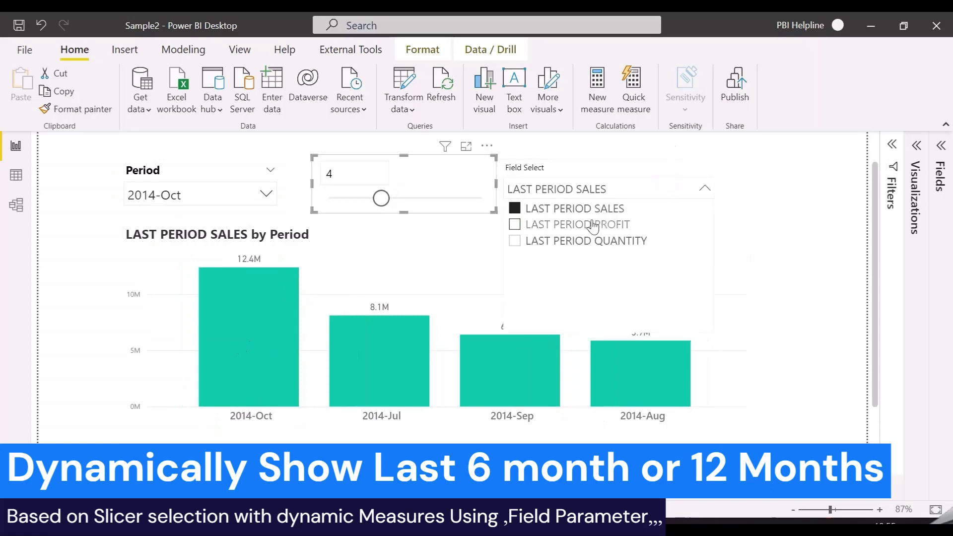
left_click(583, 224)
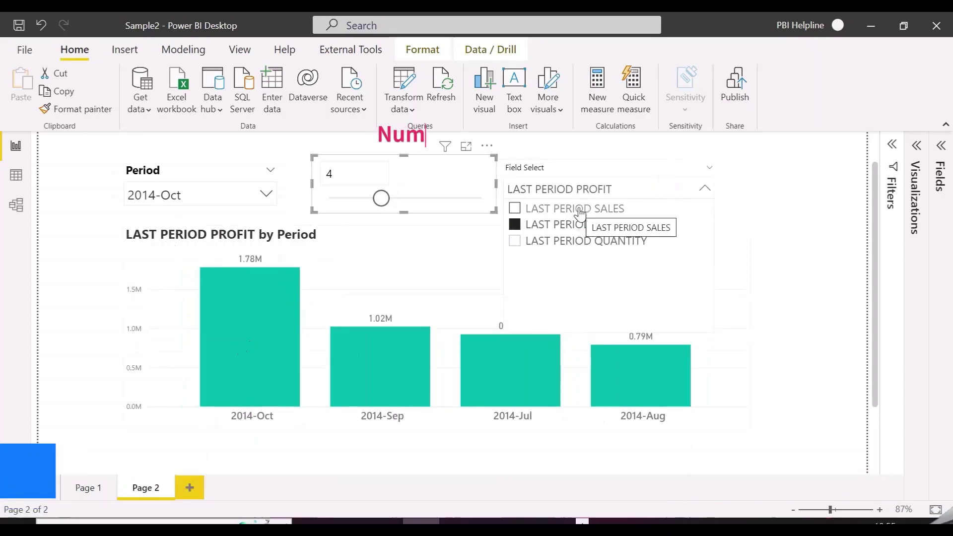
left_click(564, 223)
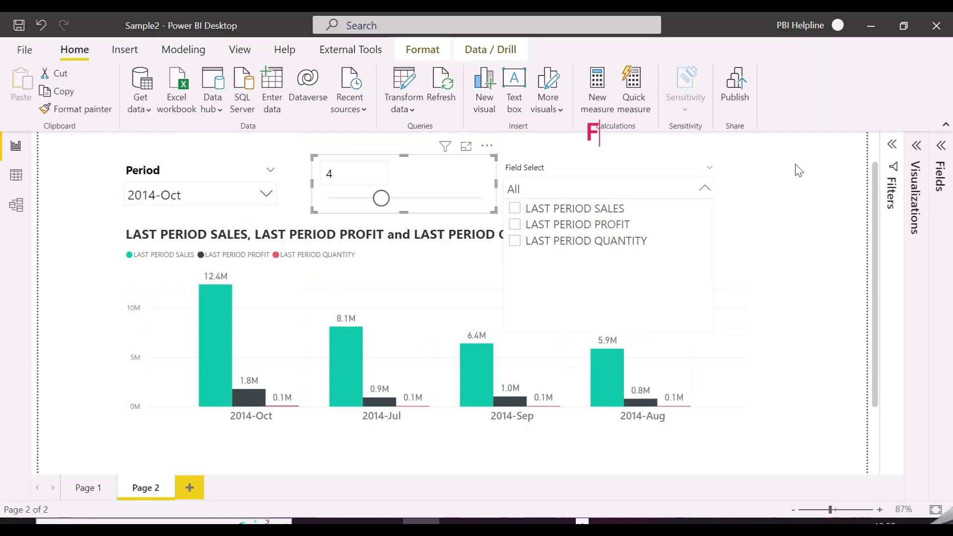
left_click(798, 166)
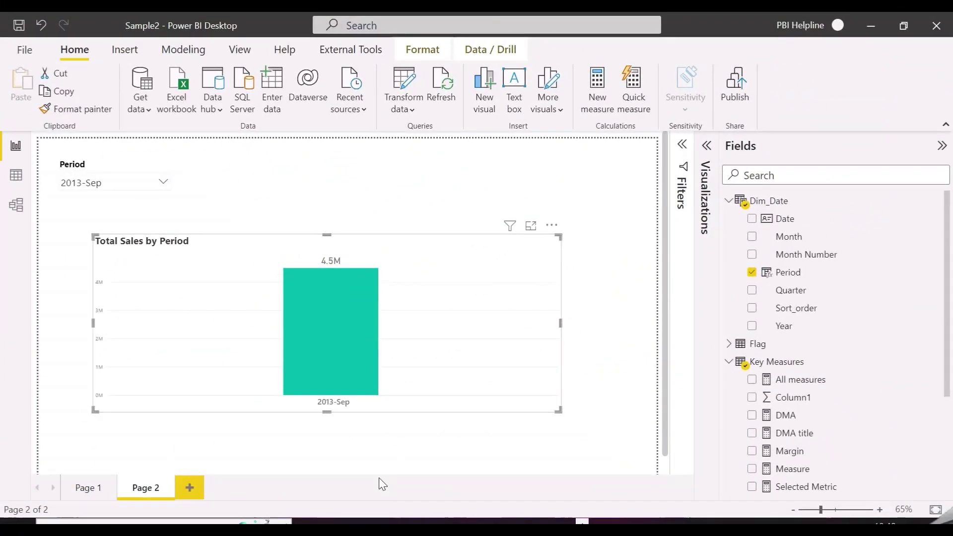
Filter the Period slicer to 2014-Dec, 2014-Aug and 2014-Apr, then switch to Model view.
left_click(132, 182)
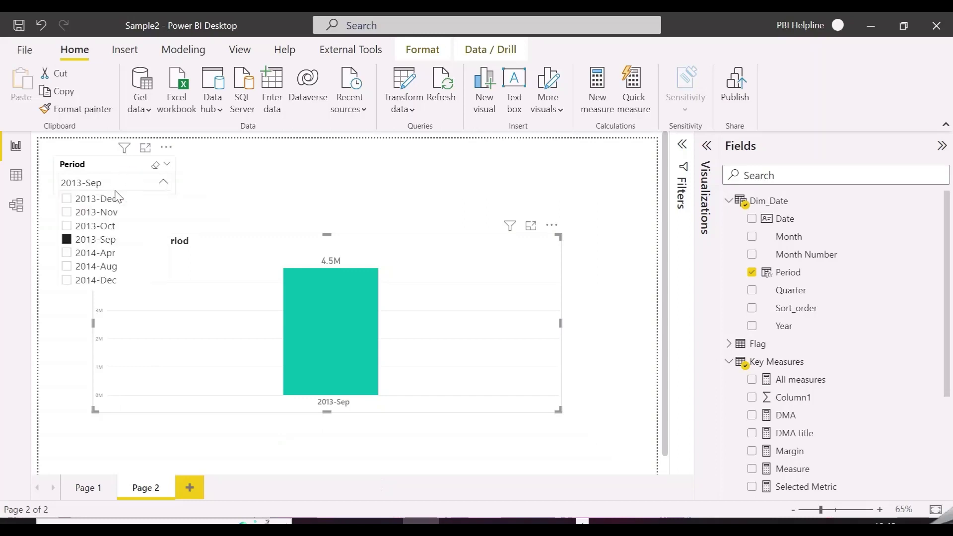
left_click(96, 240)
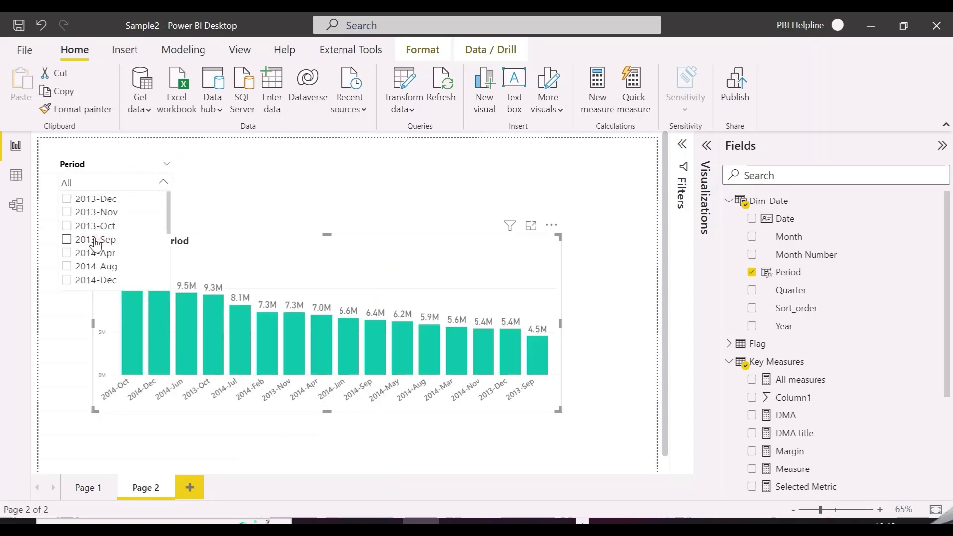
left_click(96, 242)
left_click(95, 255)
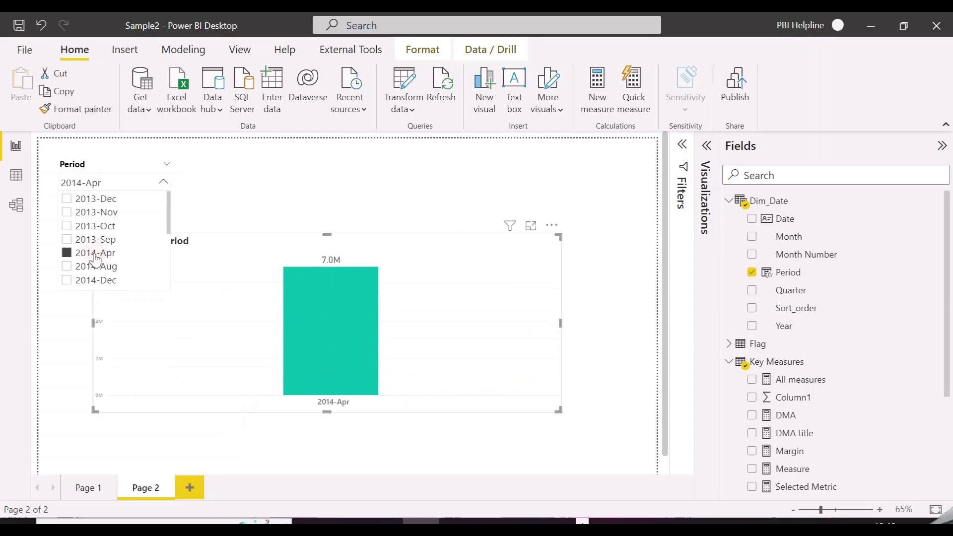
left_click(96, 280)
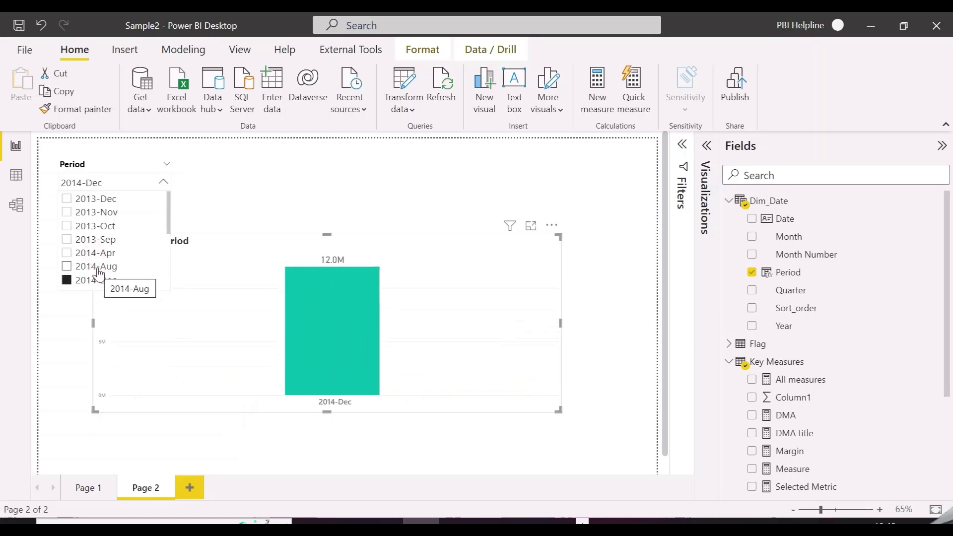
left_click(97, 268, "ctrl")
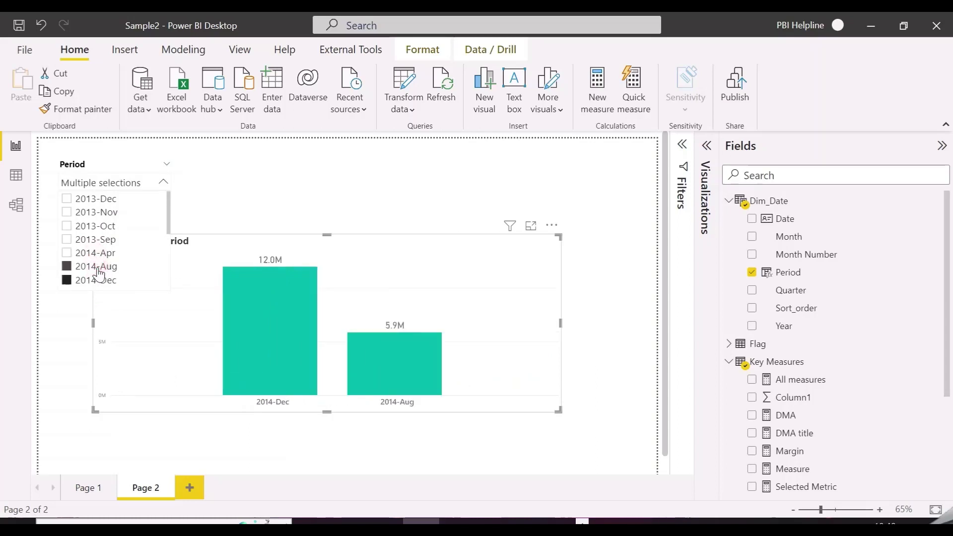
left_click(97, 253, "ctrl")
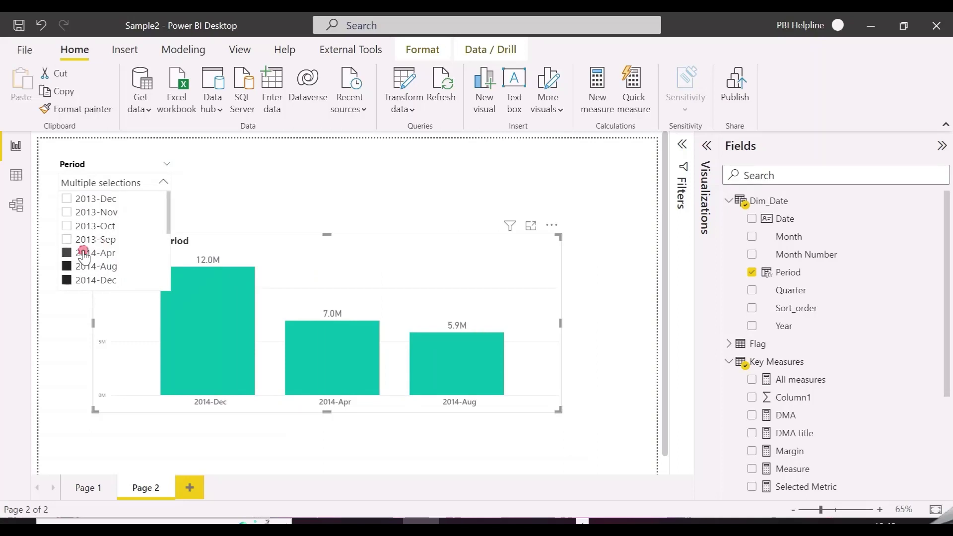
left_click(15, 205)
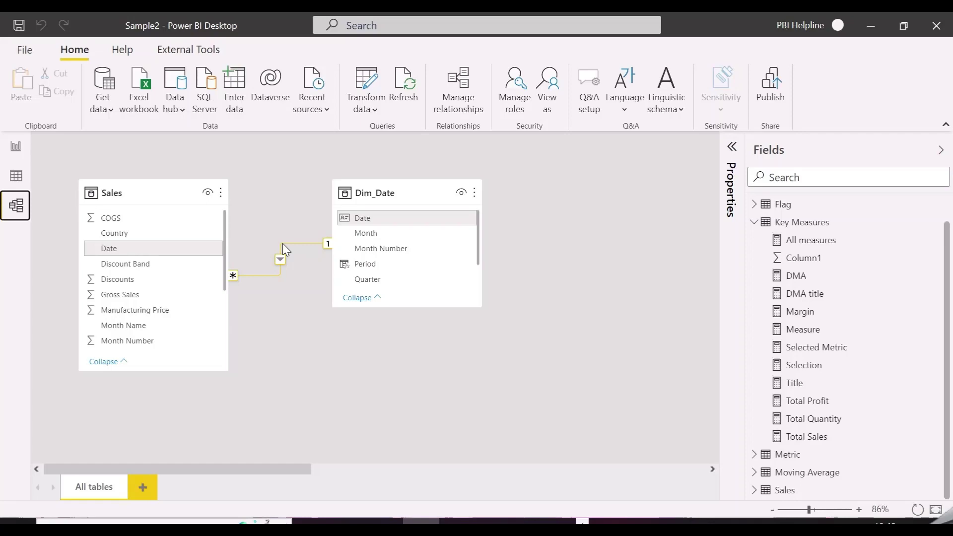
Switch to Data view to see the 457 rows of Dim_Date.
left_click(8, 168)
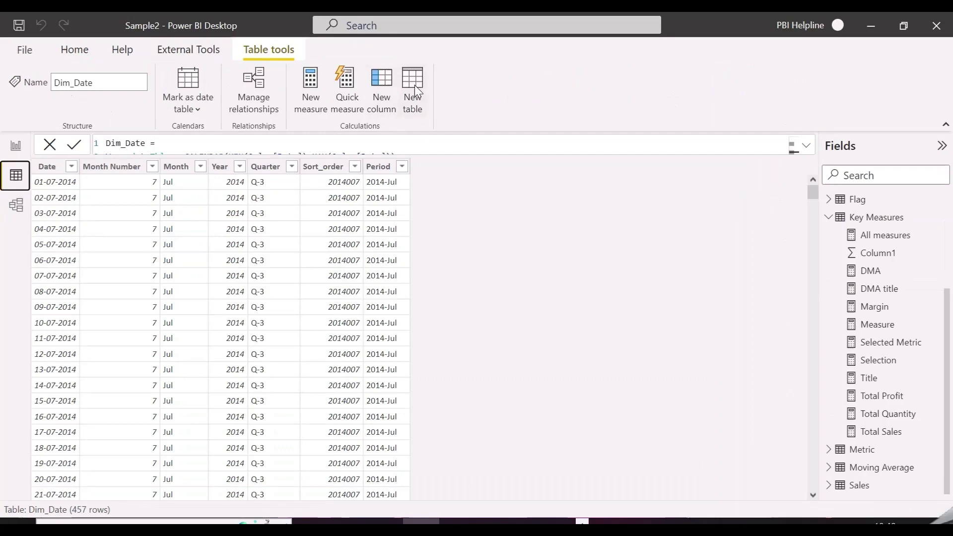
Create a calculated table with the formula New Date = Dim_Date.
left_click(412, 82)
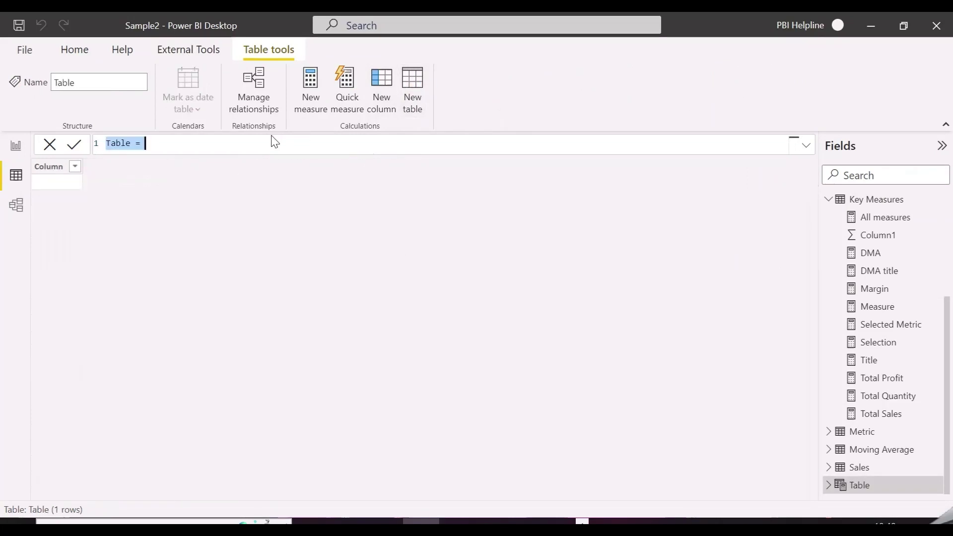
type("New T")
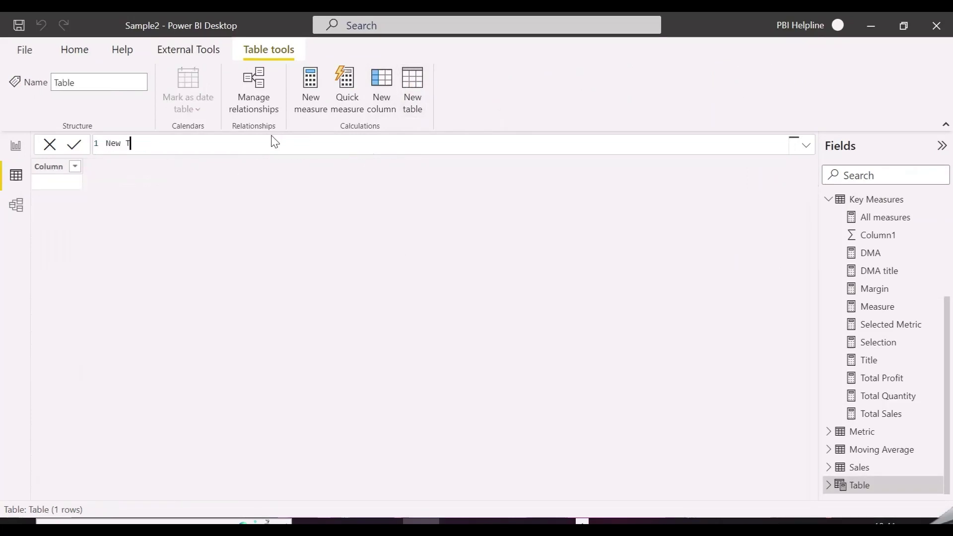
key("BackSpace")
type("Date = date")
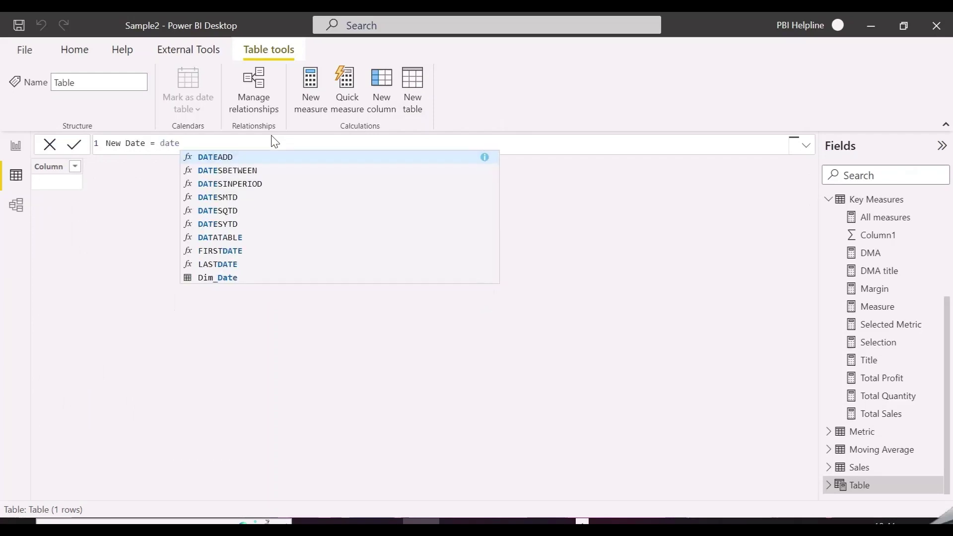
key("BackSpace")
key("BackSpace")
key("BackSpace")
key("BackSpace")
type("Dim_Date")
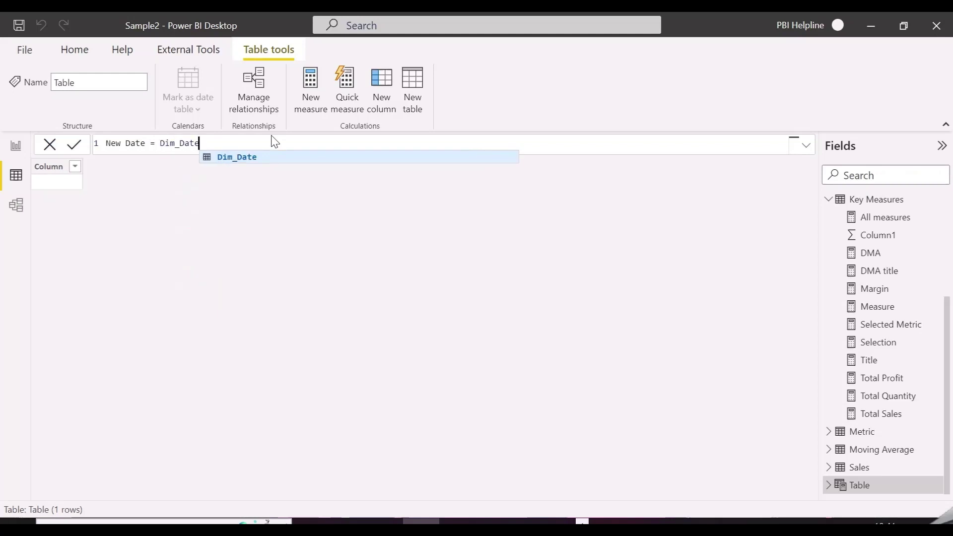
left_click(83, 150)
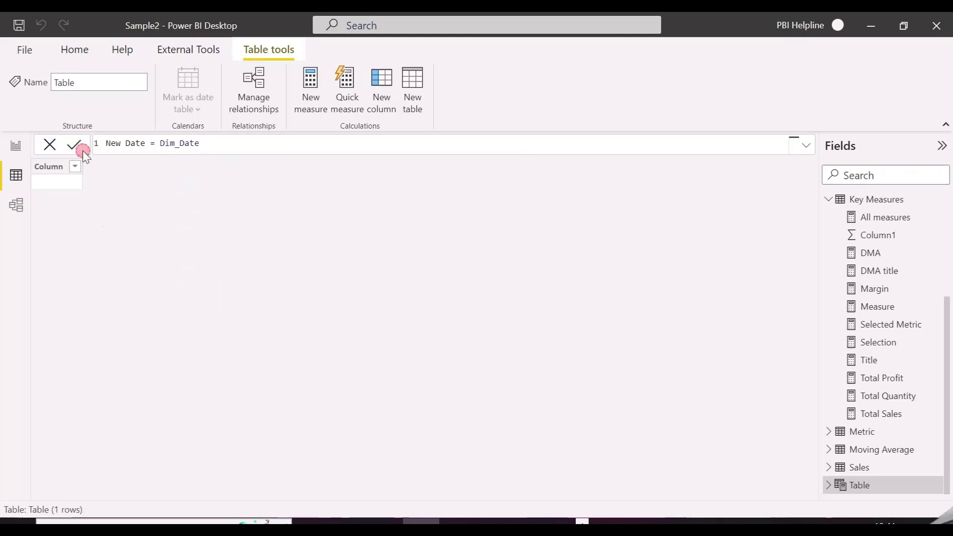
Set the data type of New Date's Date column to Date.
left_click(77, 168)
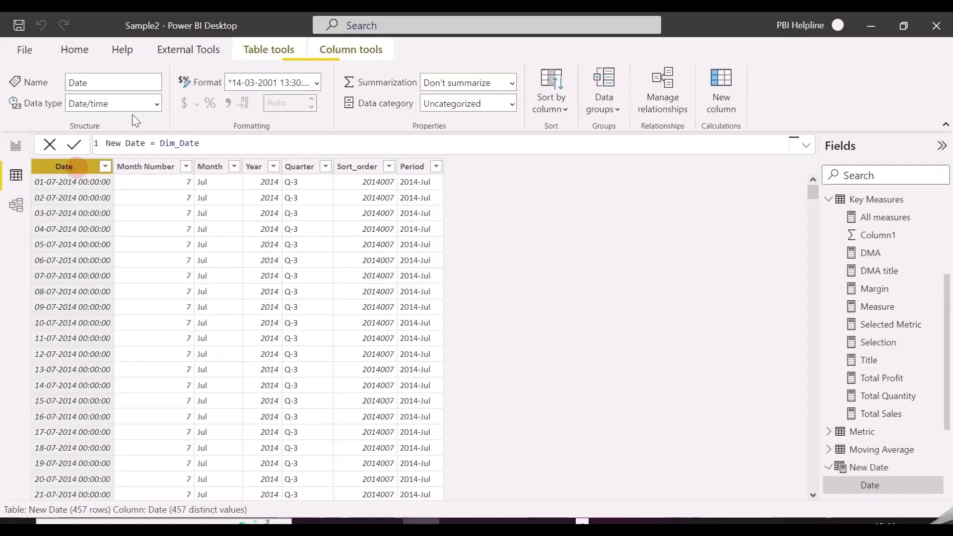
left_click(157, 104)
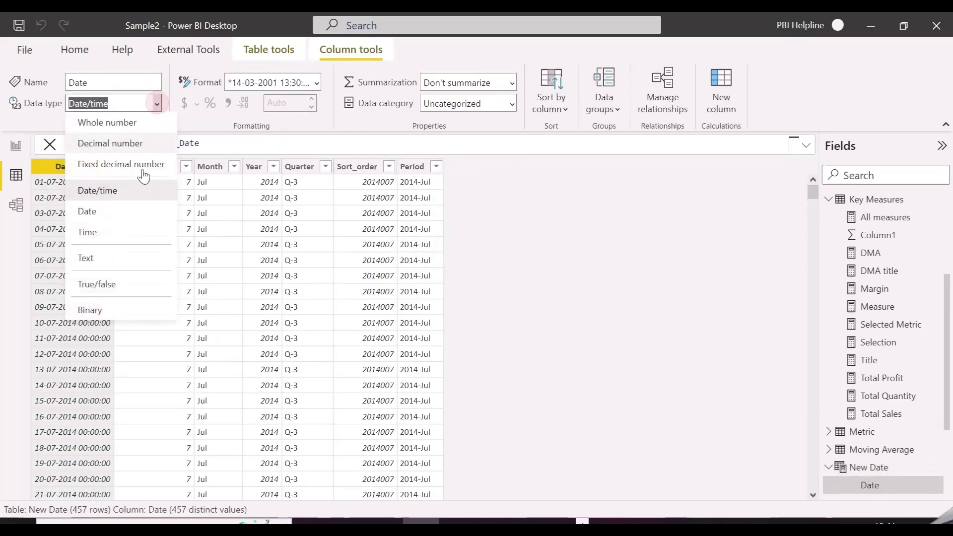
left_click(125, 209)
In Model view, move the New Date card next to Dim_Date.
left_click(16, 205)
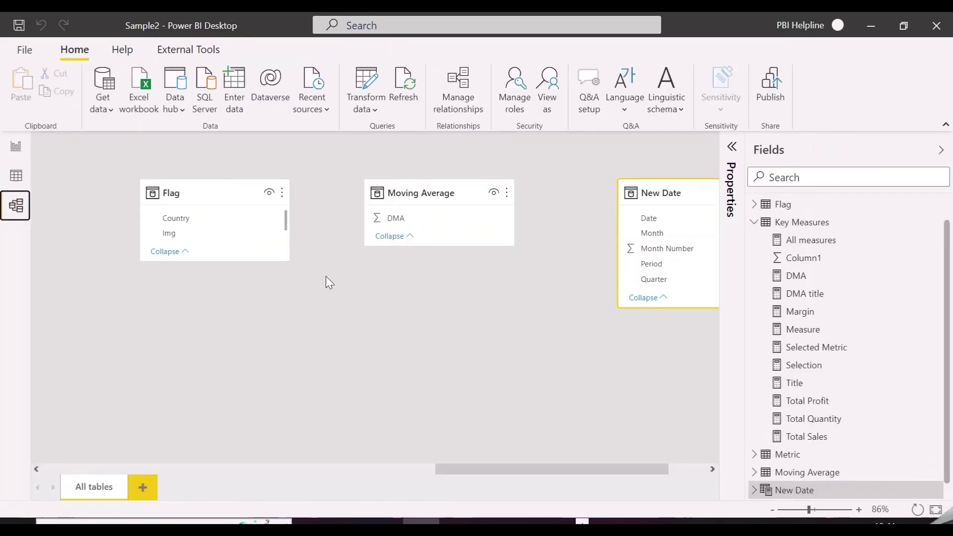
mouse_move(670, 190)
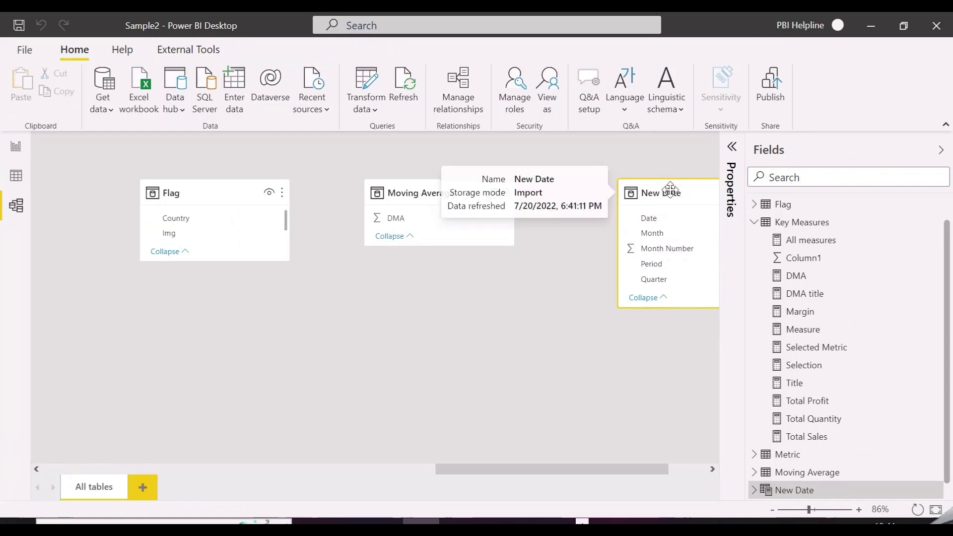
left_click_drag(671, 190, 121, 310)
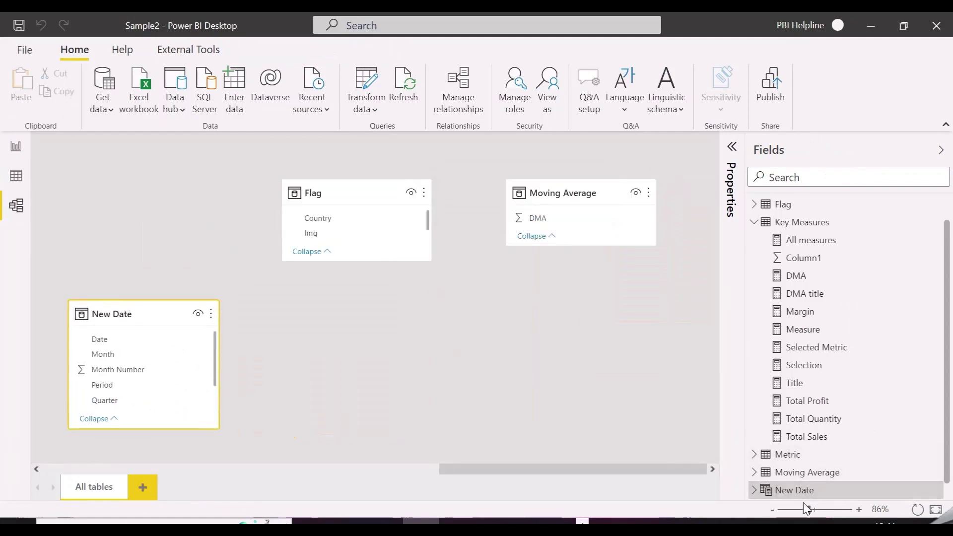
left_click_drag(807, 507, 796, 509)
left_click_drag(573, 468, 415, 501)
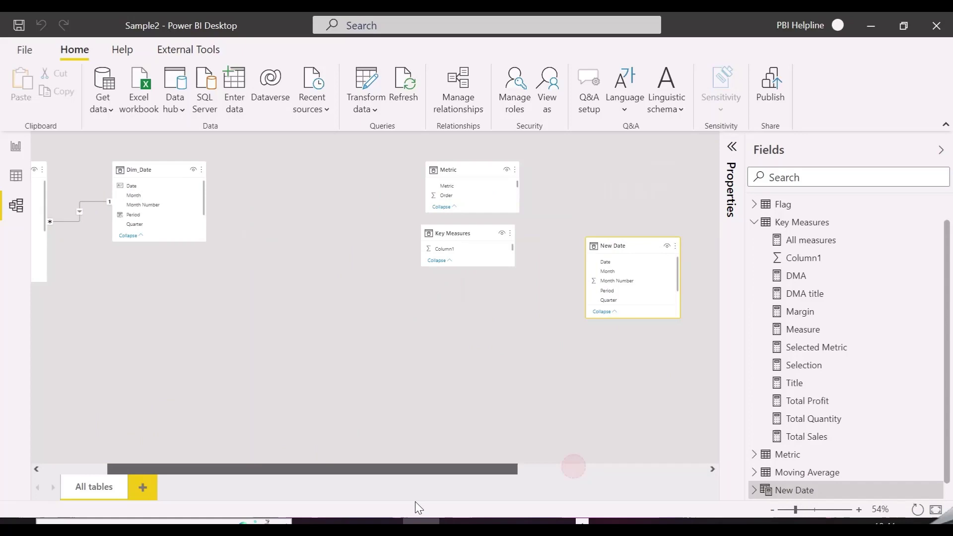
left_click_drag(639, 246, 300, 207)
Zoom the diagram to 78% and link New Date's Date to Dim_Date's Date.
left_click_drag(796, 510, 806, 509)
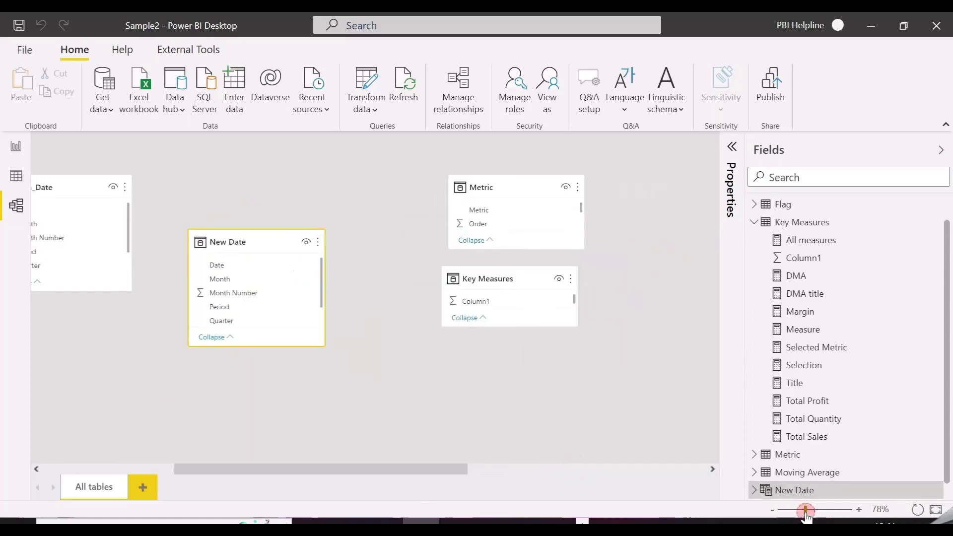
left_click_drag(248, 468, 148, 467)
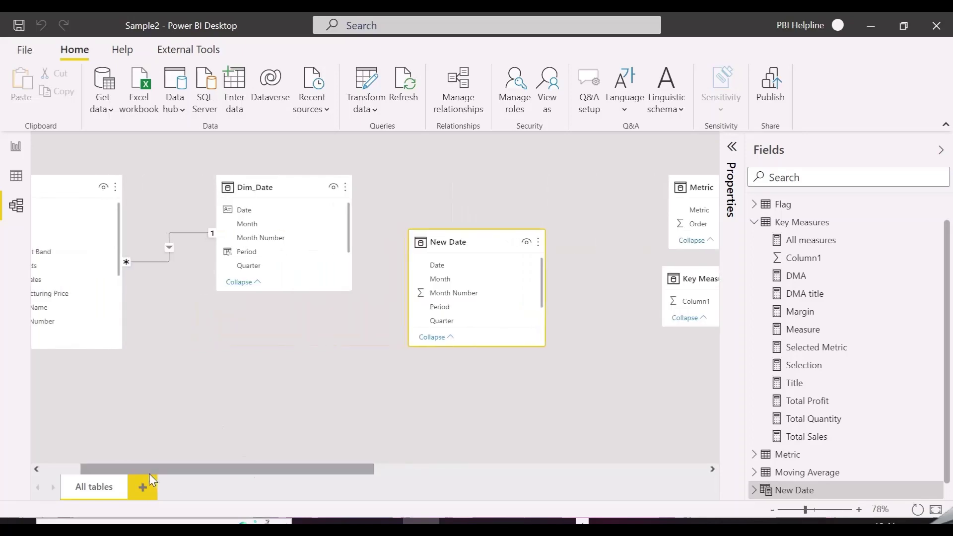
left_click_drag(443, 272, 251, 213)
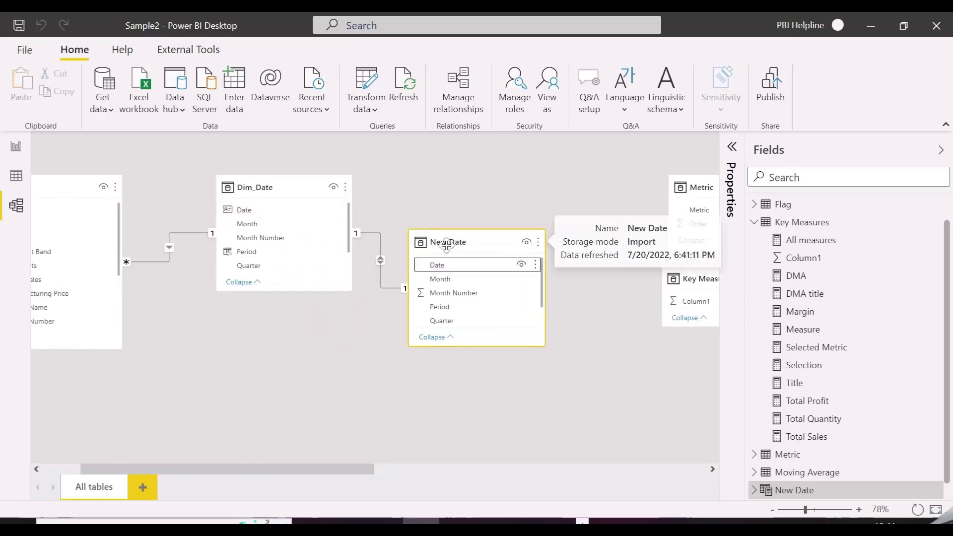
left_click_drag(445, 239, 488, 223)
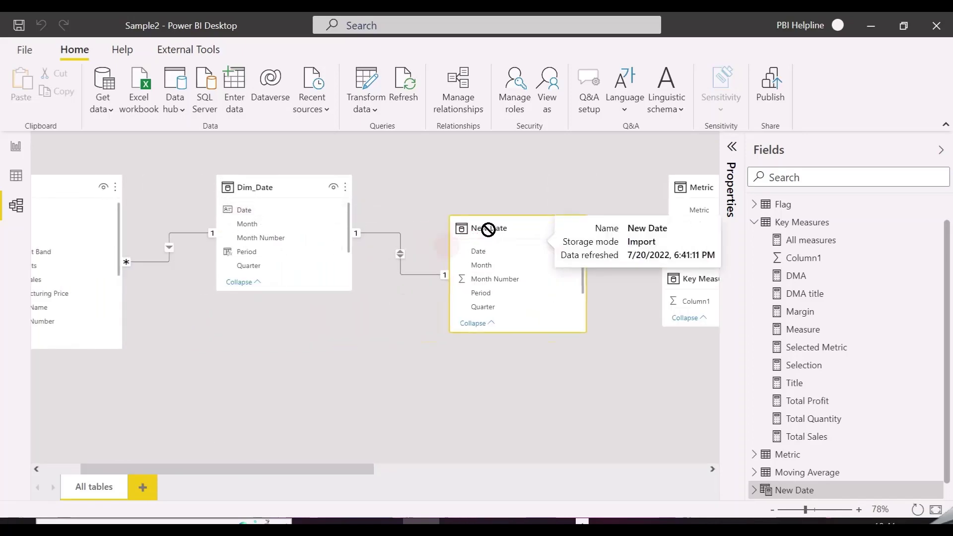
In the relationship's properties, set One to many cardinality, inactive and Single cross filter, then open Page 2.
right_click(425, 273)
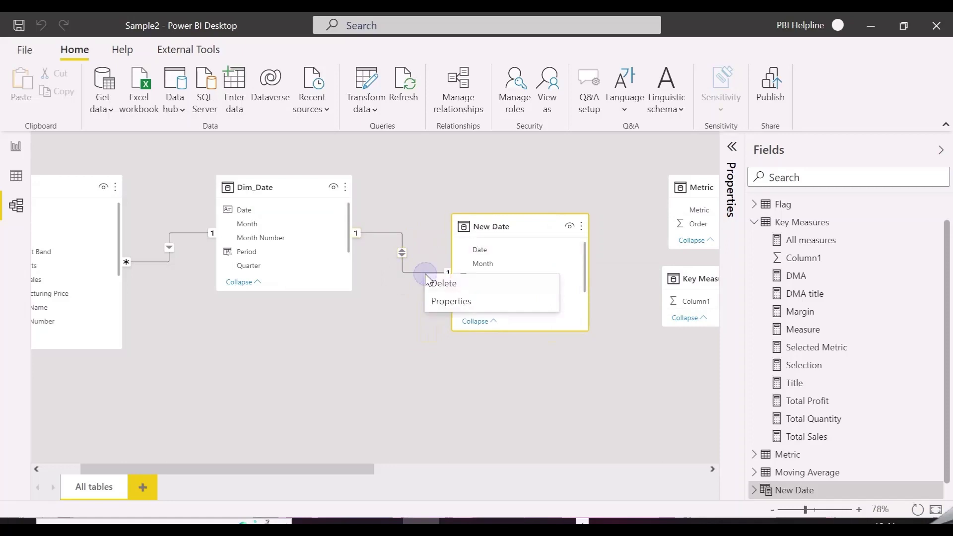
left_click(451, 301)
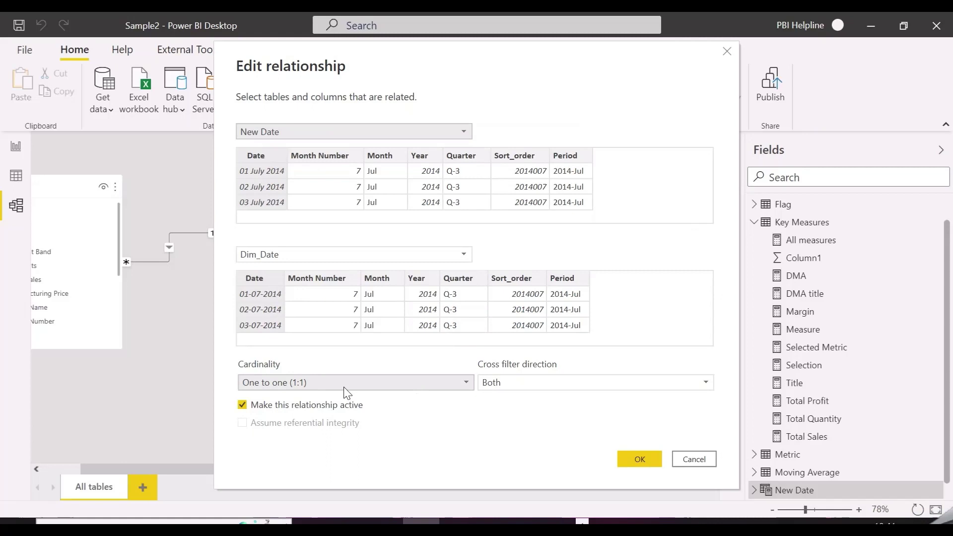
left_click(416, 383)
left_click(308, 431)
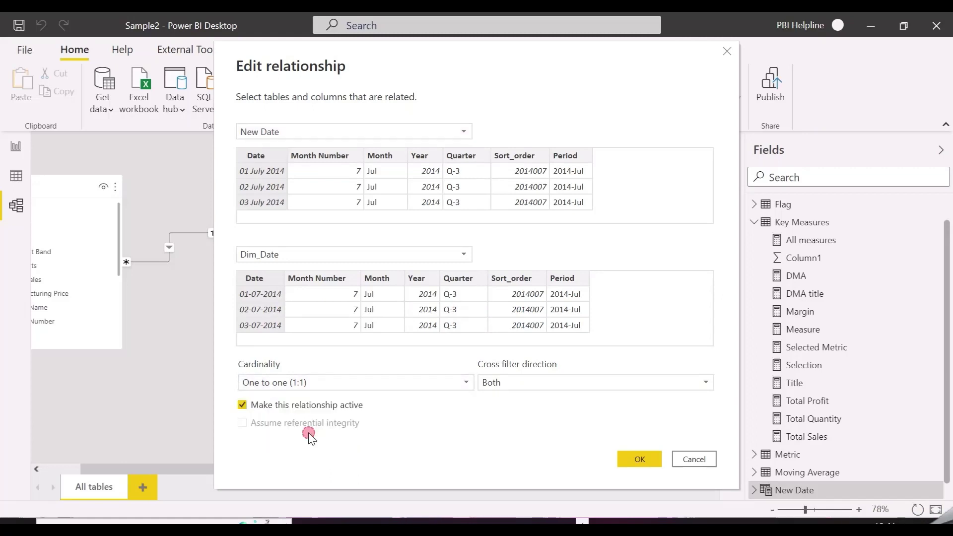
left_click(295, 408)
left_click(540, 383)
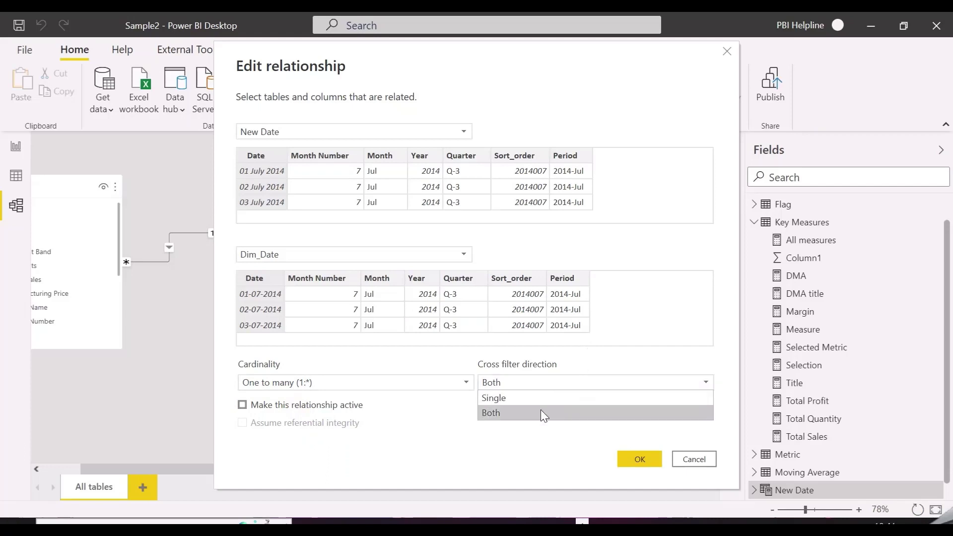
left_click(543, 398)
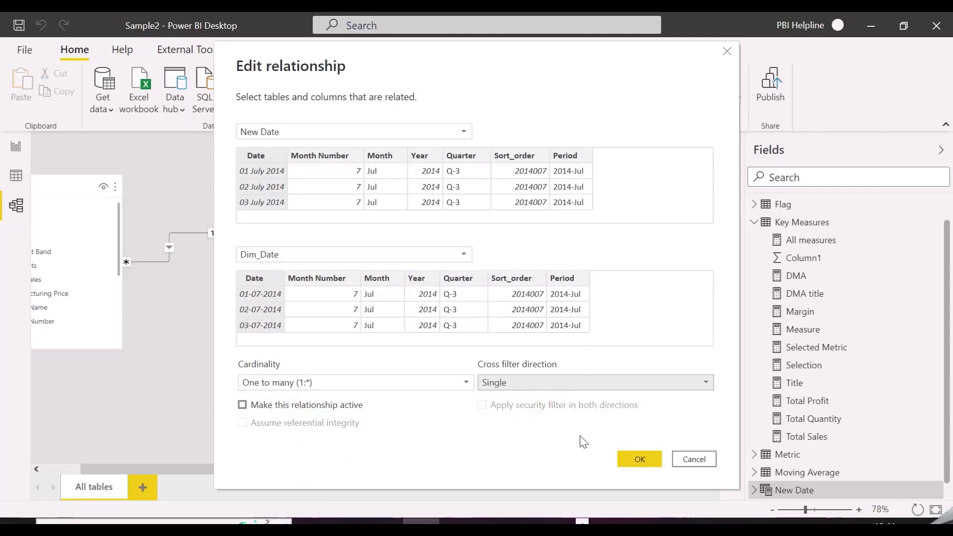
left_click(624, 456)
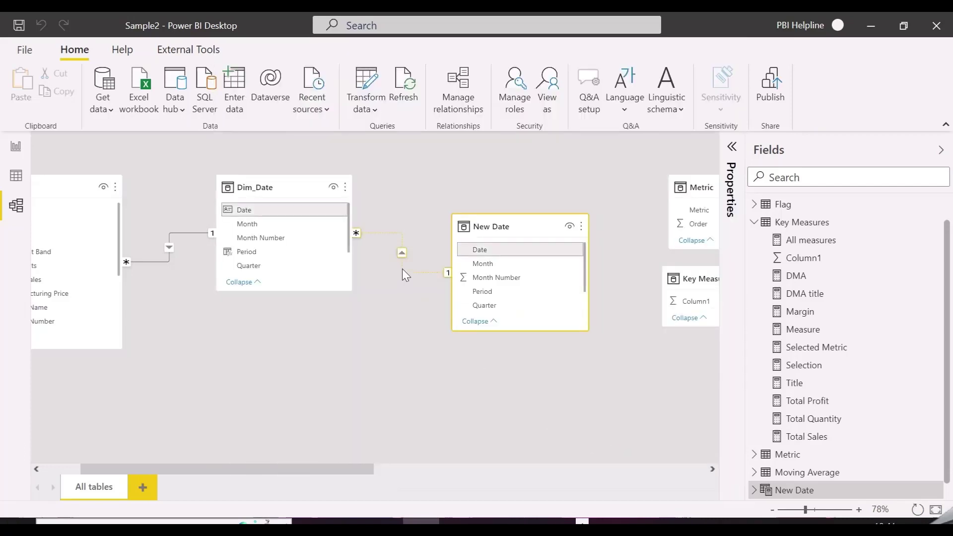
left_click_drag(510, 221, 491, 247)
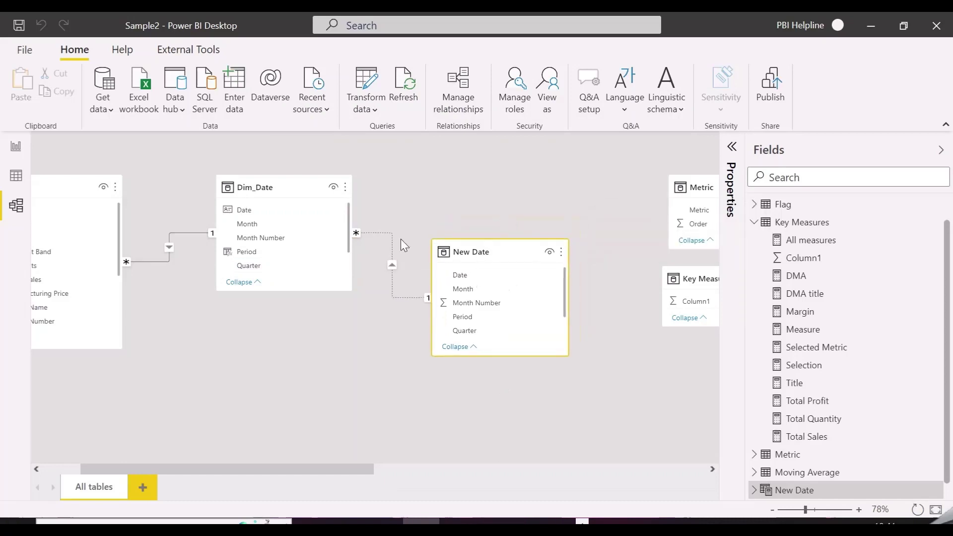
left_click(16, 147)
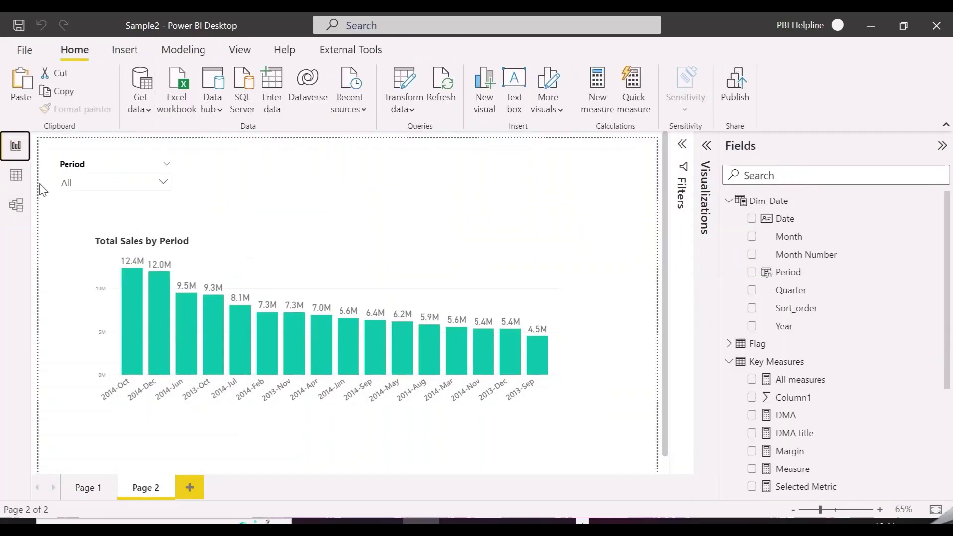
Create a new measure named LAST 6 MONTHS SALES in Key Measures.
right_click(798, 370)
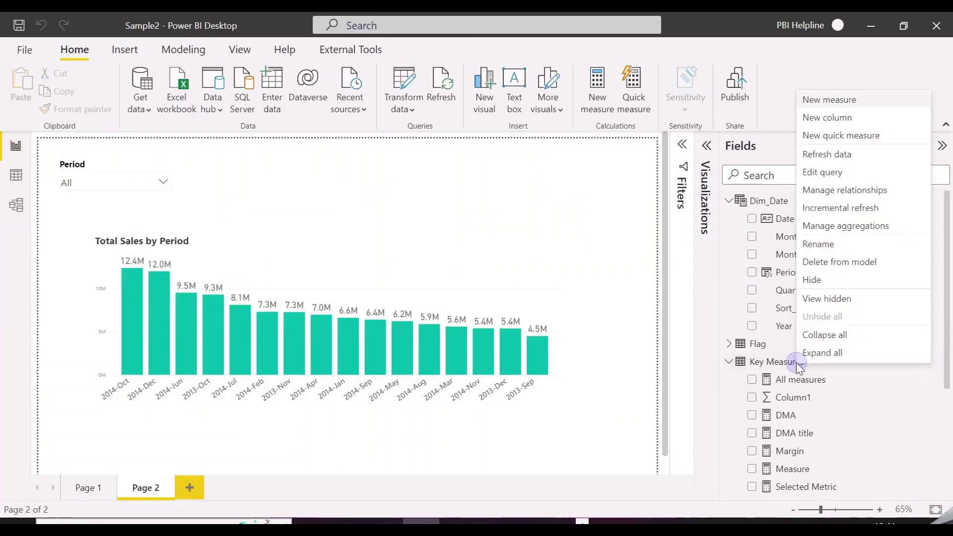
left_click(844, 100)
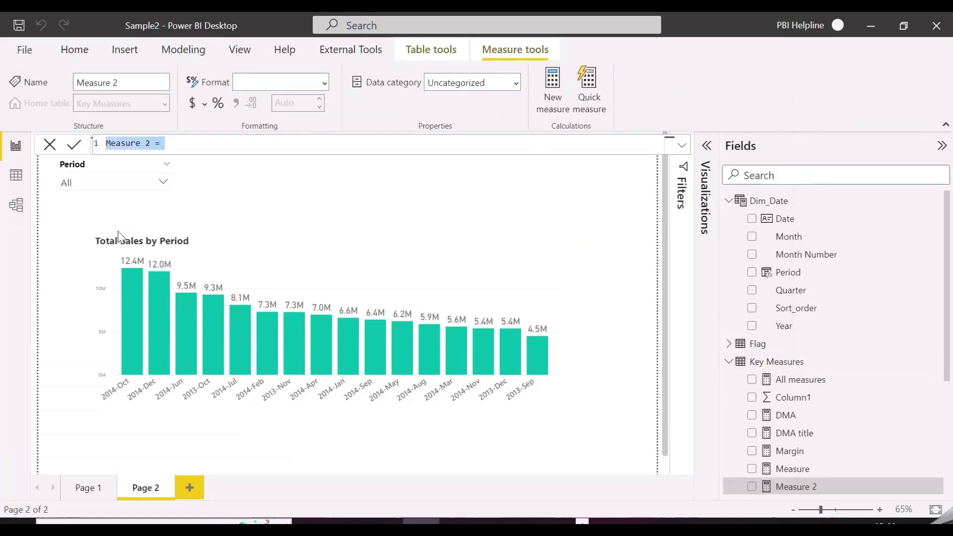
type("LAST")
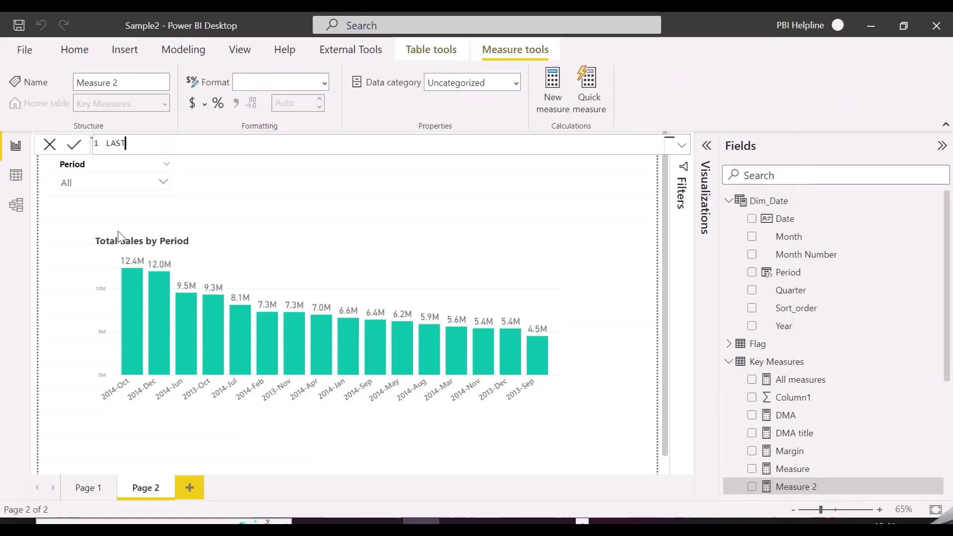
type(" 6 MONTHS SALES =")
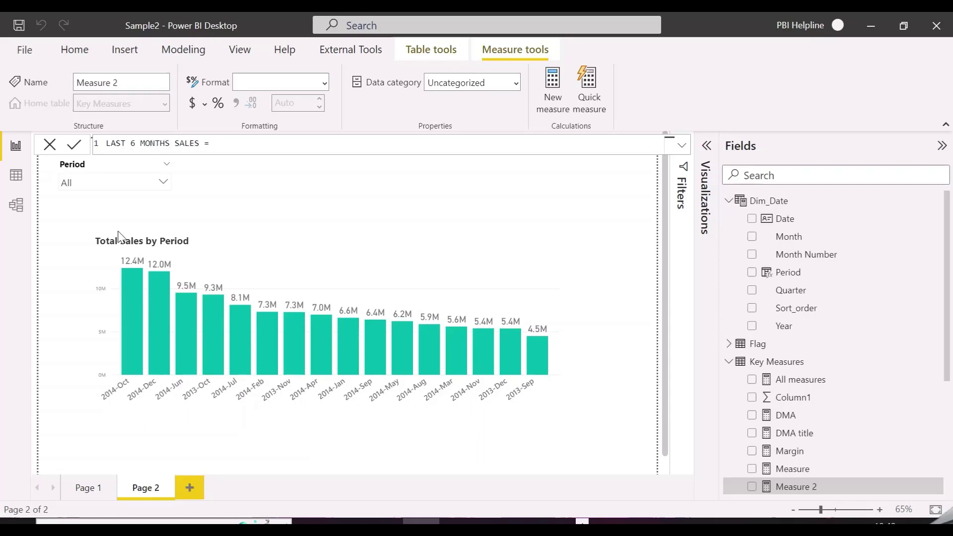
key("shift+Return")
Add the variable VAR _maxdate = MAX(Dim_Date[Date]) to the formula.
type("VAR ")
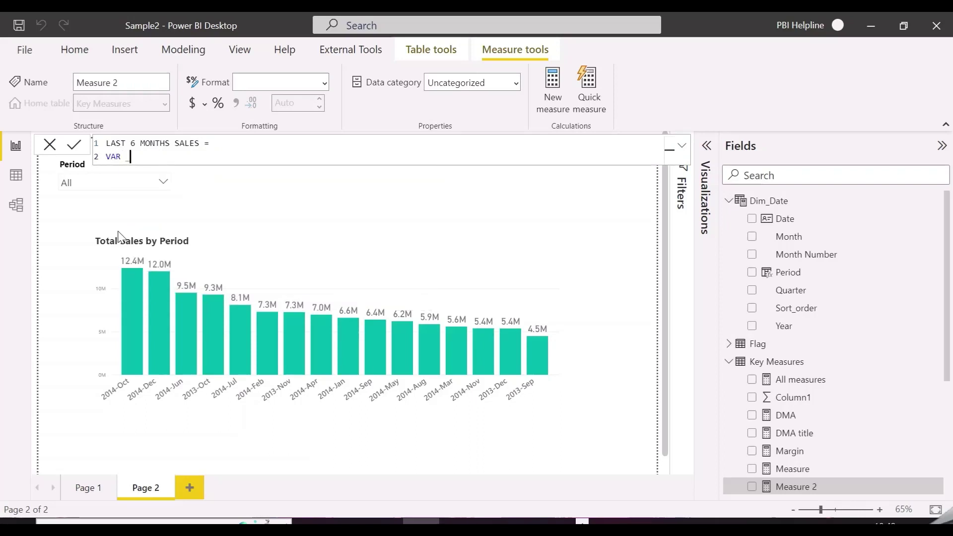
type("_maxdate = MAX(")
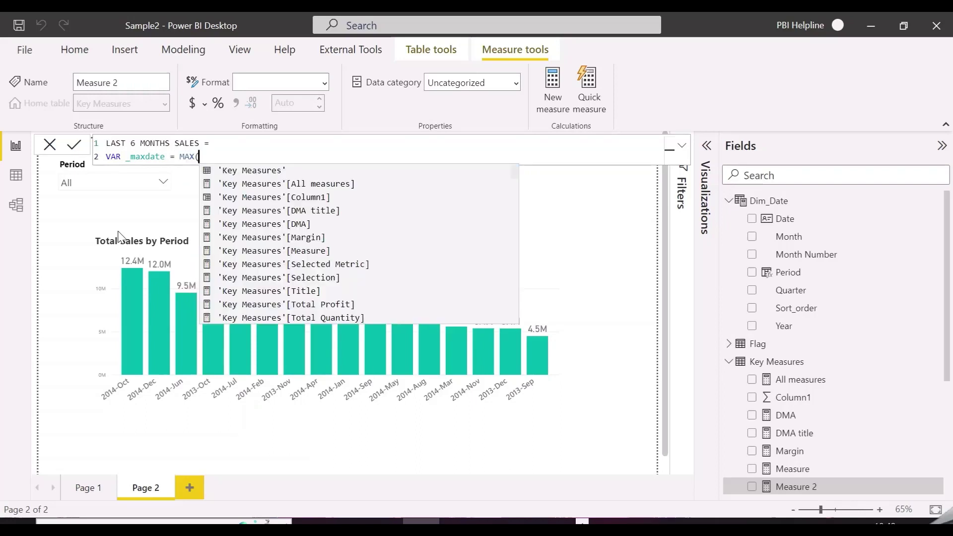
type("S=DIM")
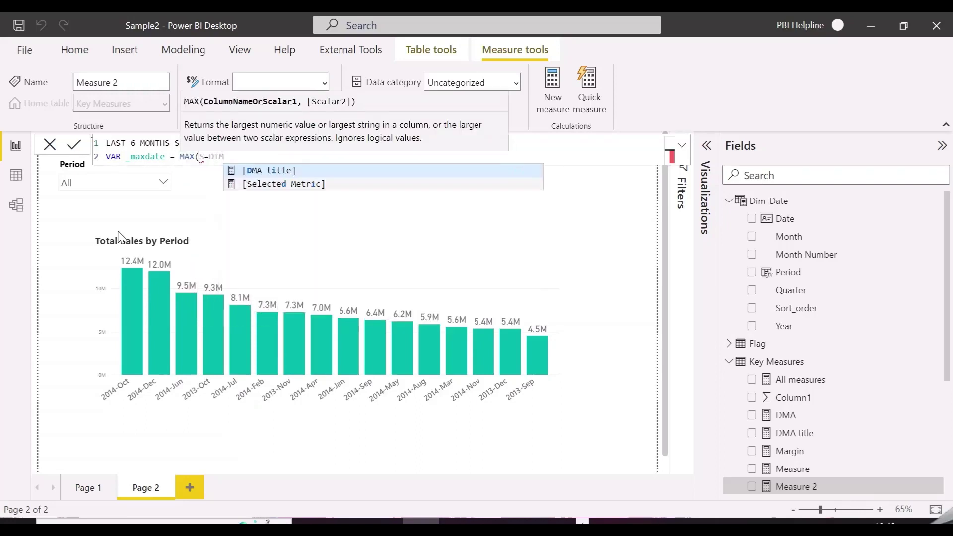
key("BackSpace")
key("BackSpace")
key("BackSpace")
key("BackSpace")
key("BackSpace")
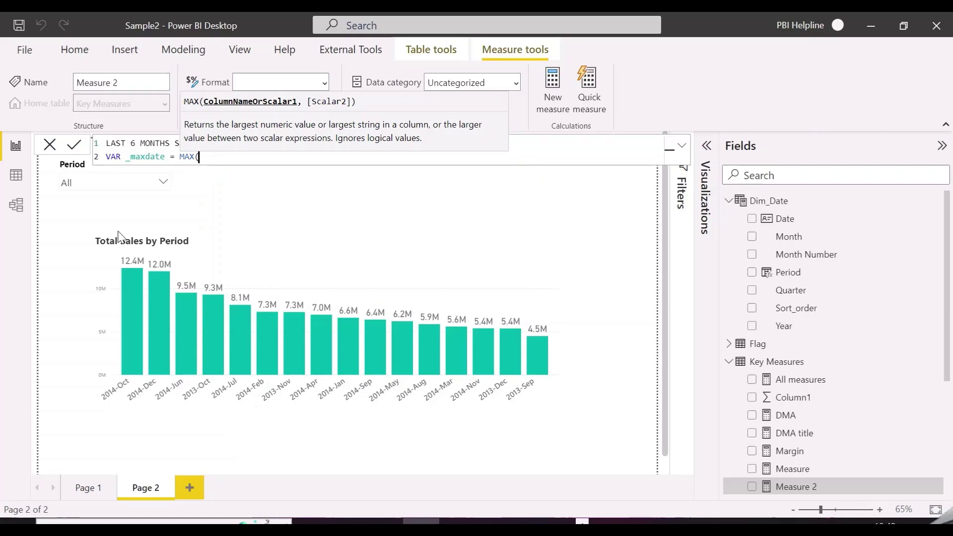
type("DIM")
key("Down")
key("Tab")
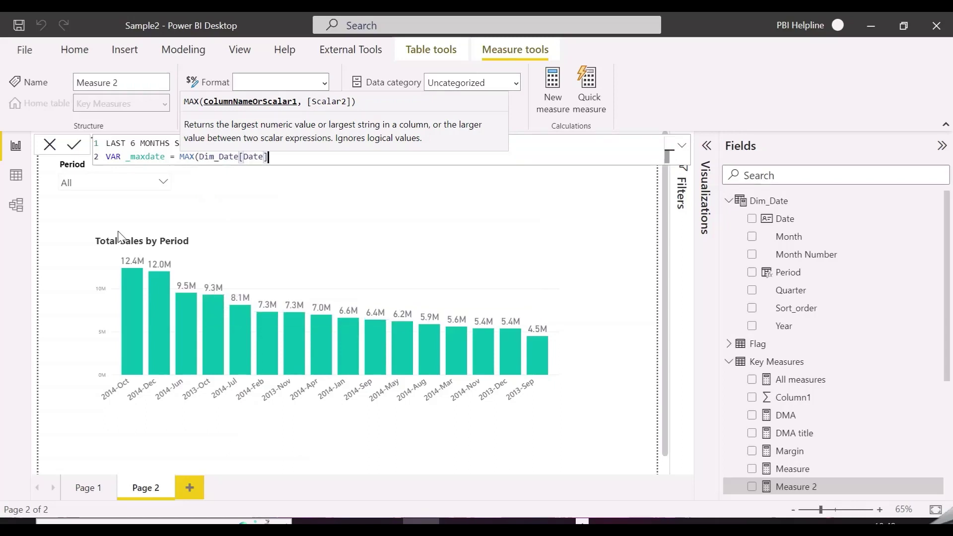
type(")")
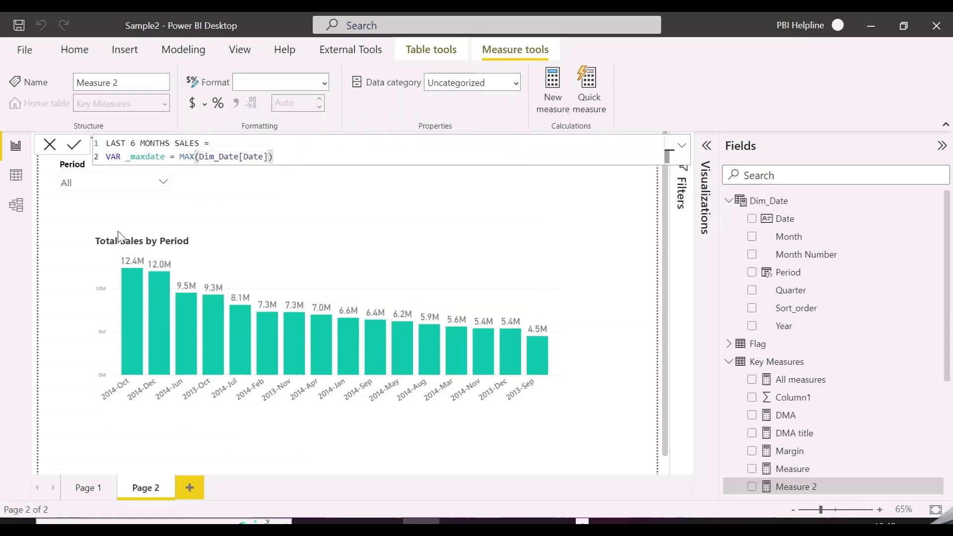
key("shift+Return")
Begin a second variable named _lastperiods.
type("VAR  ")
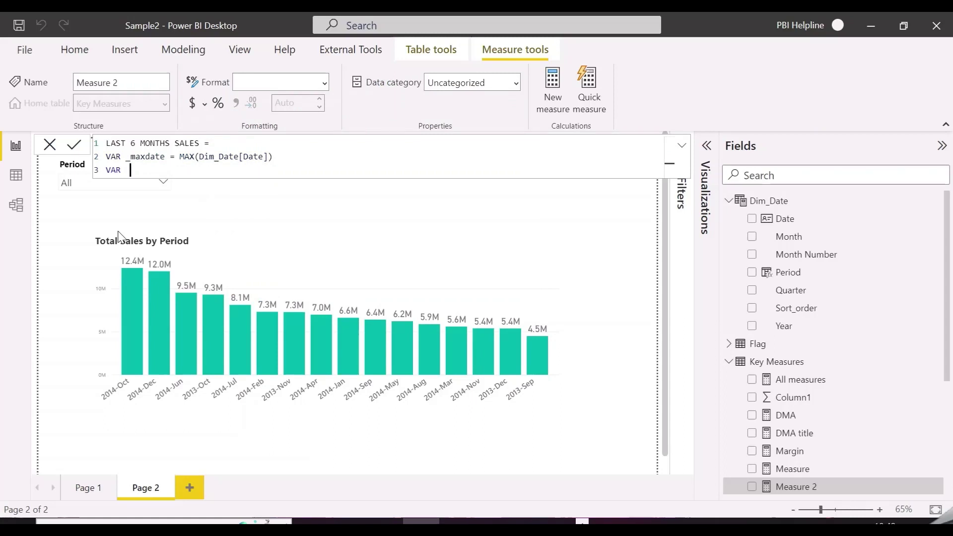
type("_last6months")
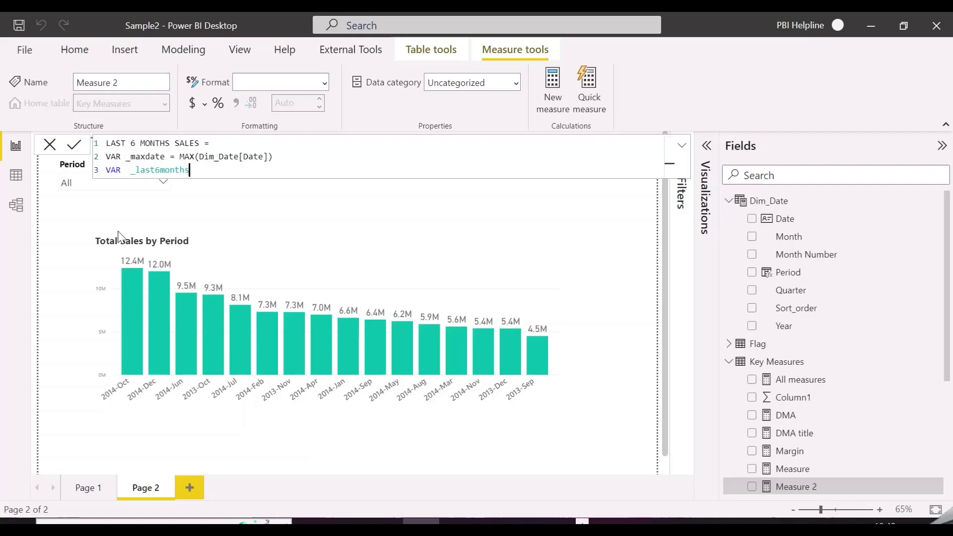
key("BackSpace")
key("BackSpace")
key("BackSpace")
key("BackSpace")
key("BackSpace")
key("BackSpace")
key("BackSpace")
type("periods =")
key("Return")
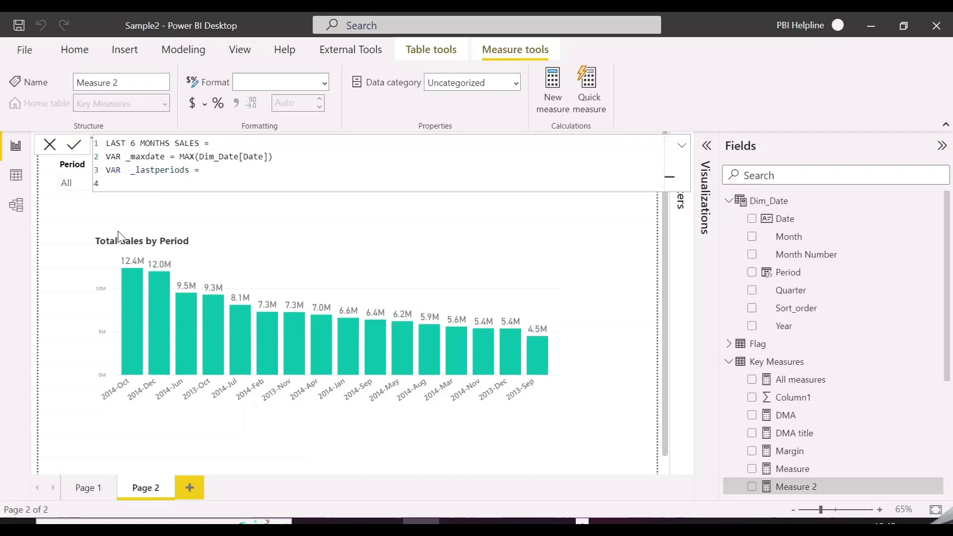
Define _lastperiods as DATESINPERIOD('New Date'[Date], _maxdate, -6, MONTH).
type("DATE")
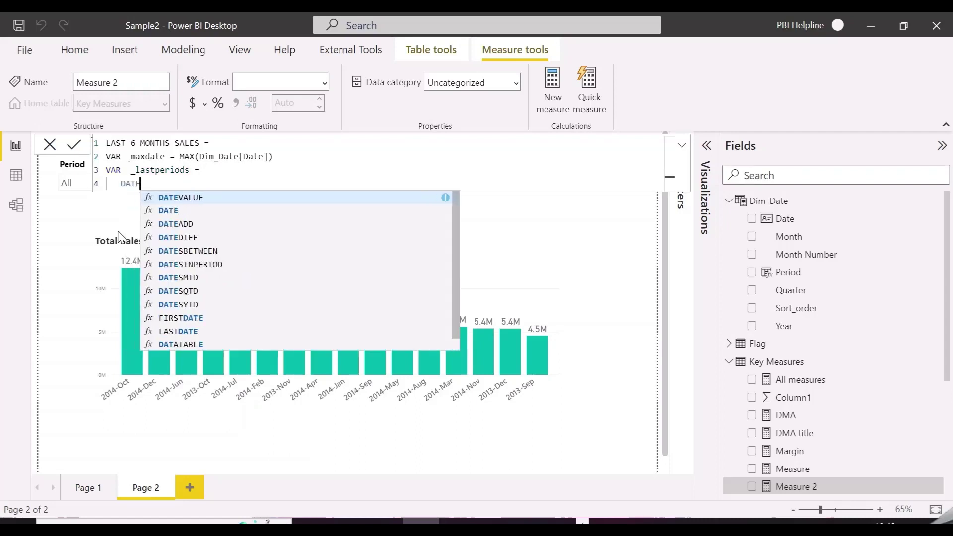
type("SINPERIOD(")
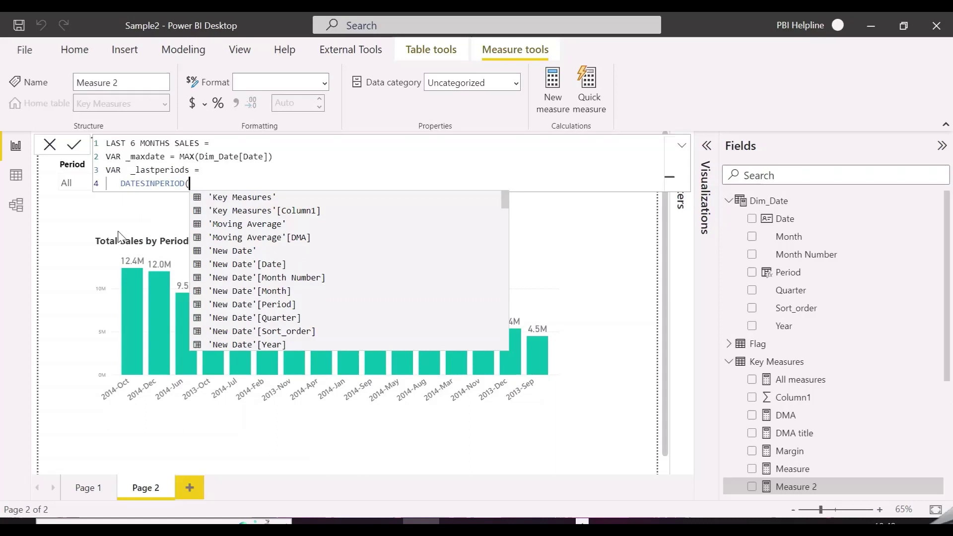
type(" DATE")
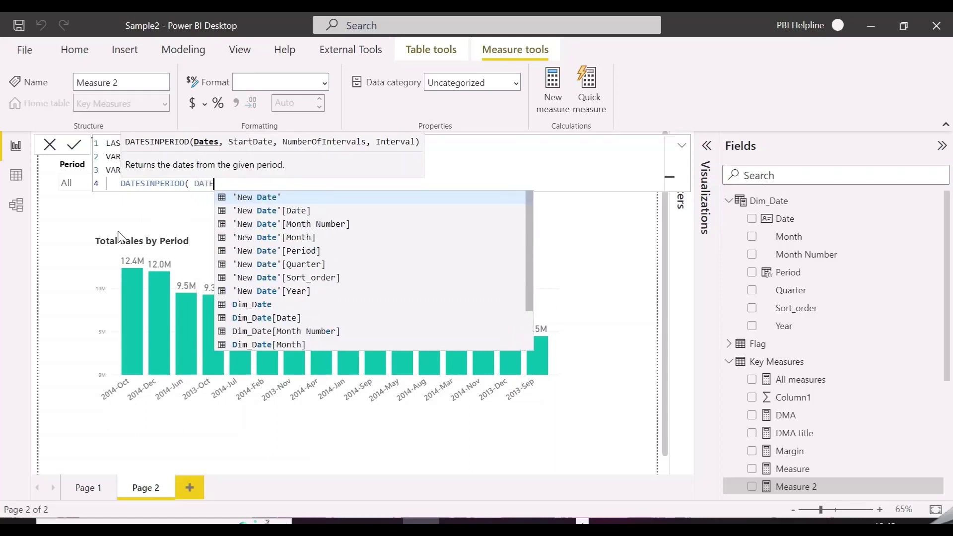
key("Down")
key("Tab")
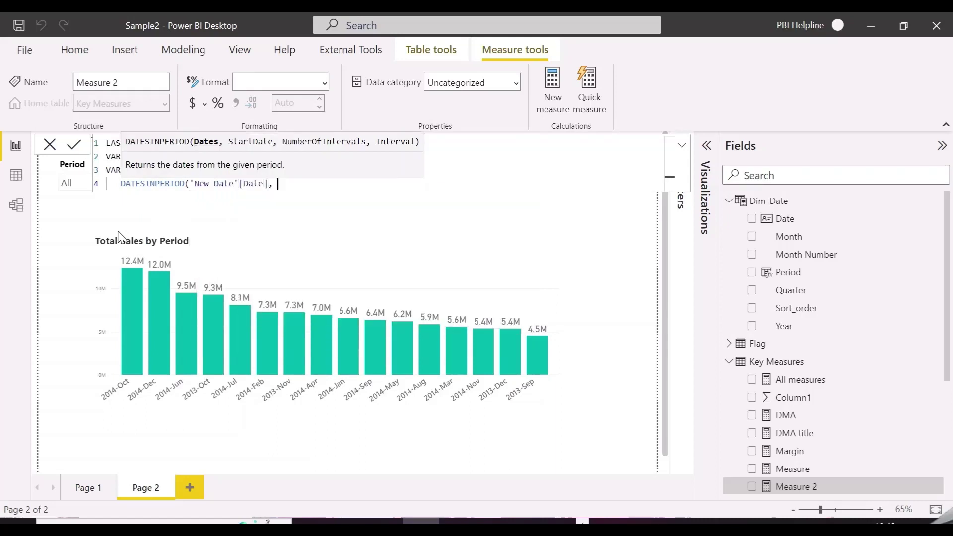
type(",")
key("shift+Return")
key("Tab")
key("Tab")
key("Tab")
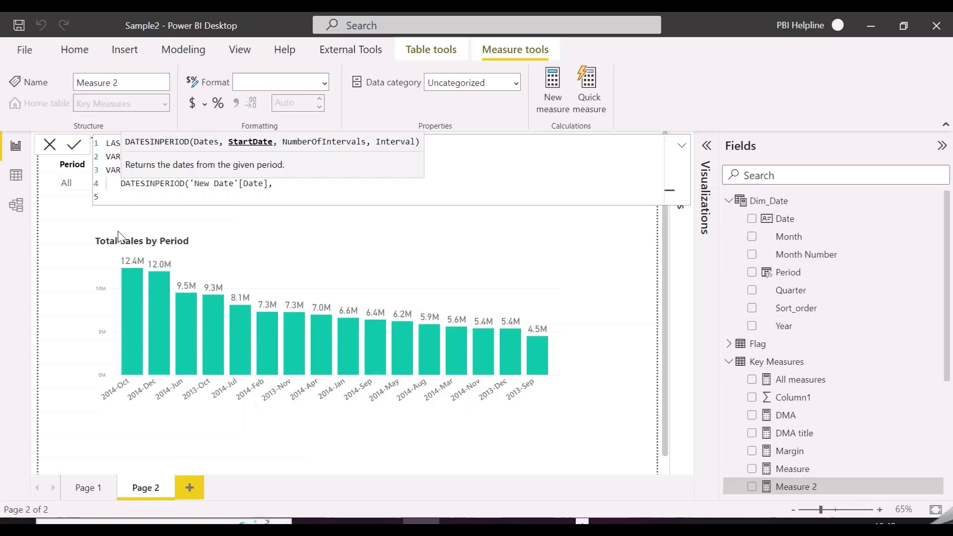
type("_maxdate")
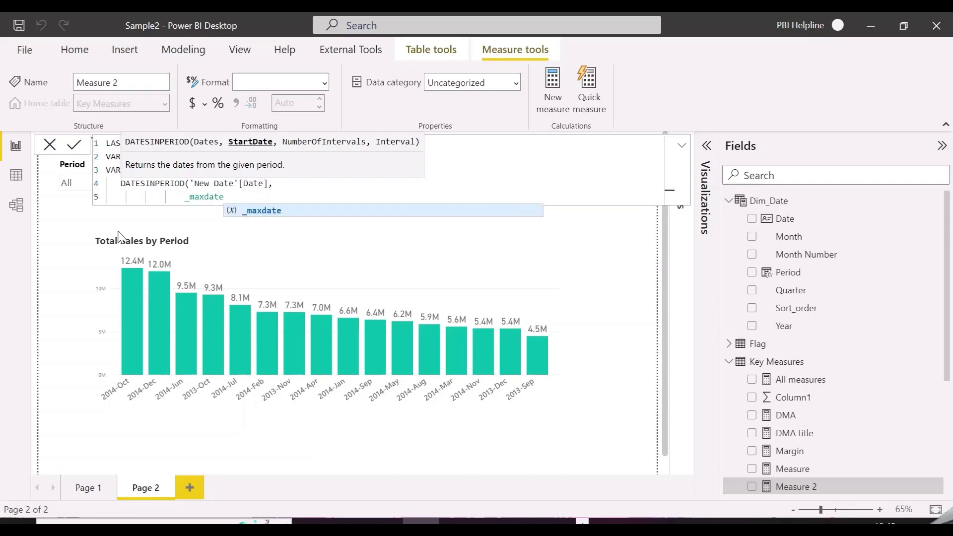
type(",")
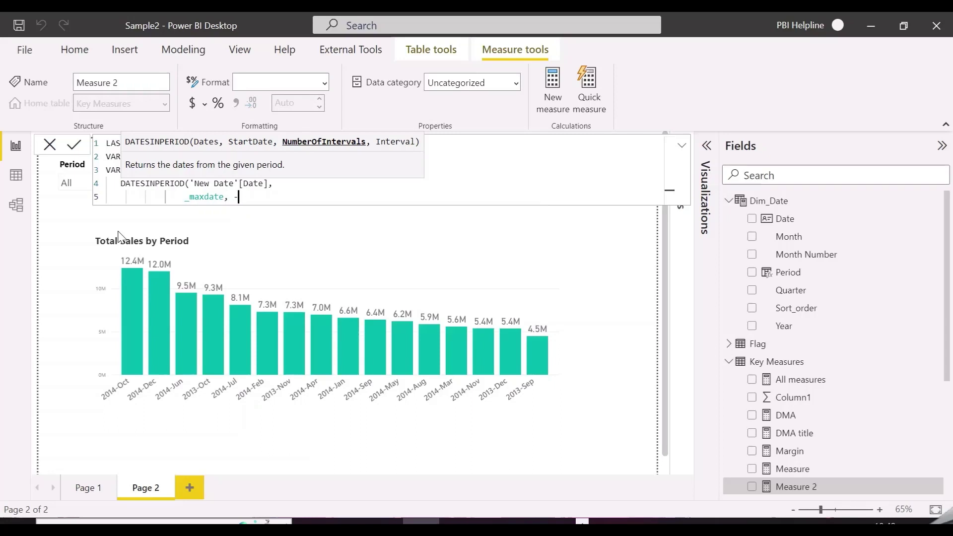
type(" -6,MON")
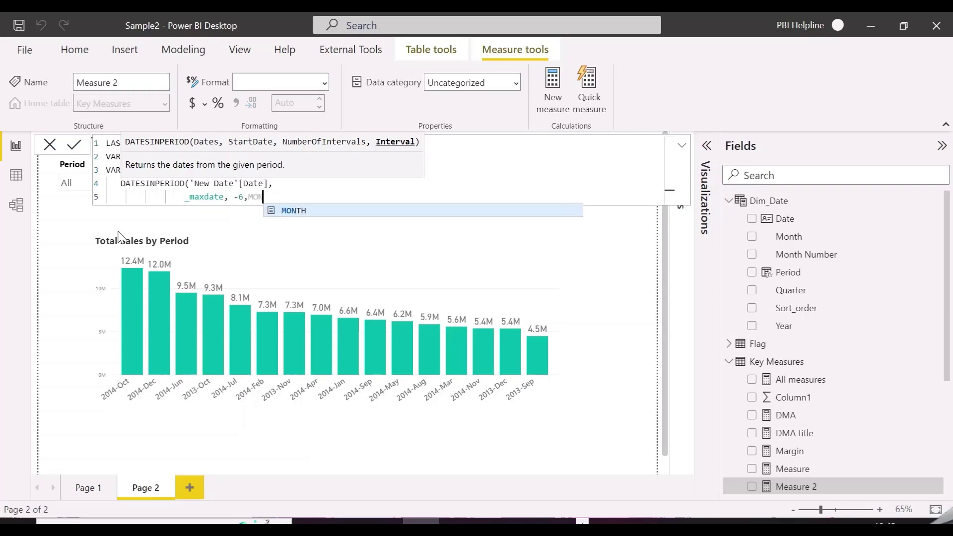
type("TH)")
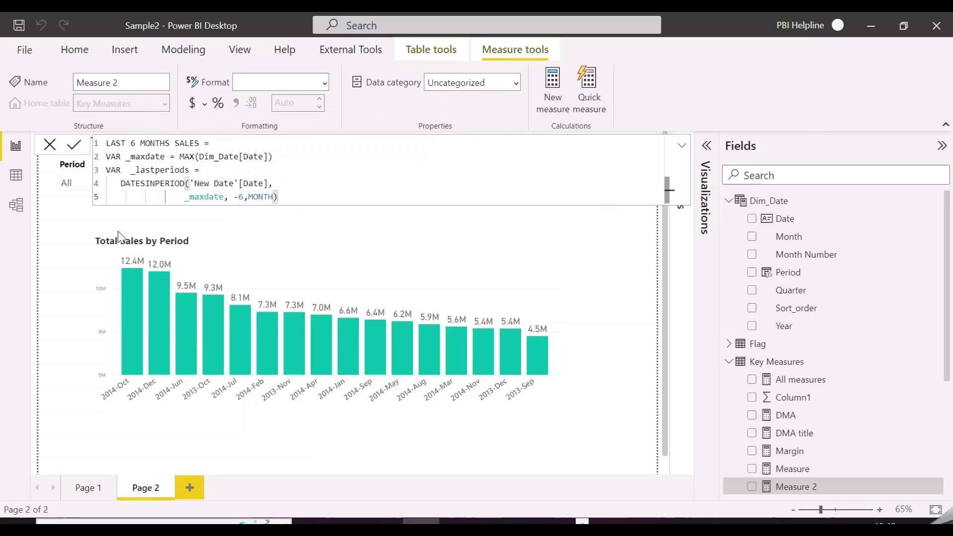
Add a RETURN line after the variables.
key("Return")
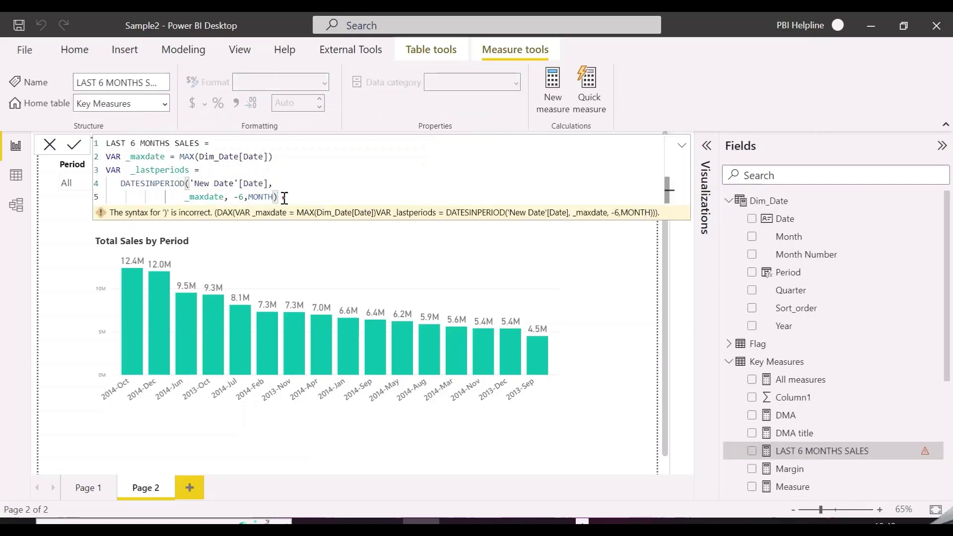
key("shift+Return")
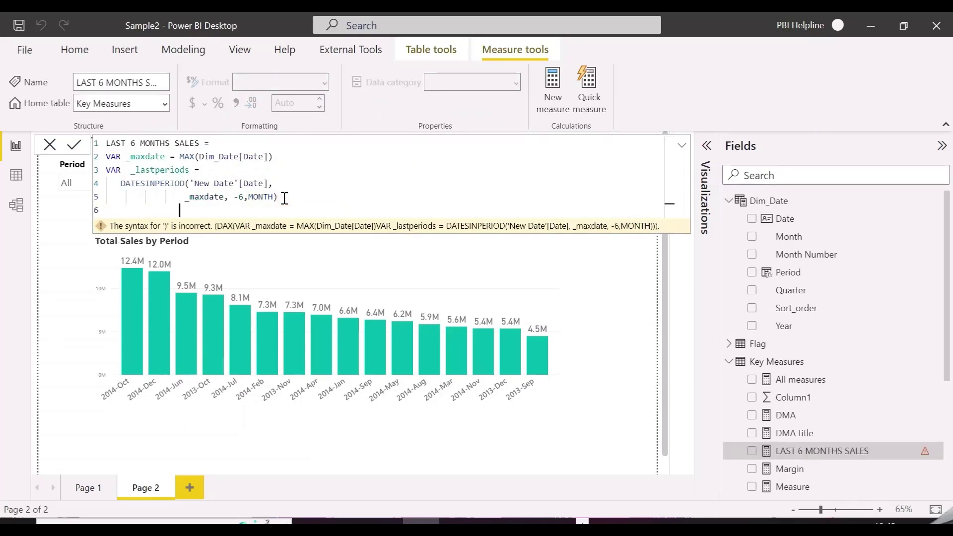
key("BackSpace")
key("BackSpace")
key("BackSpace")
key("BackSpace")
key("BackSpace")
key("BackSpace")
key("BackSpace")
key("BackSpace")
key("BackSpace")
key("BackSpace")
key("BackSpace")
key("BackSpace")
type("RETURN")
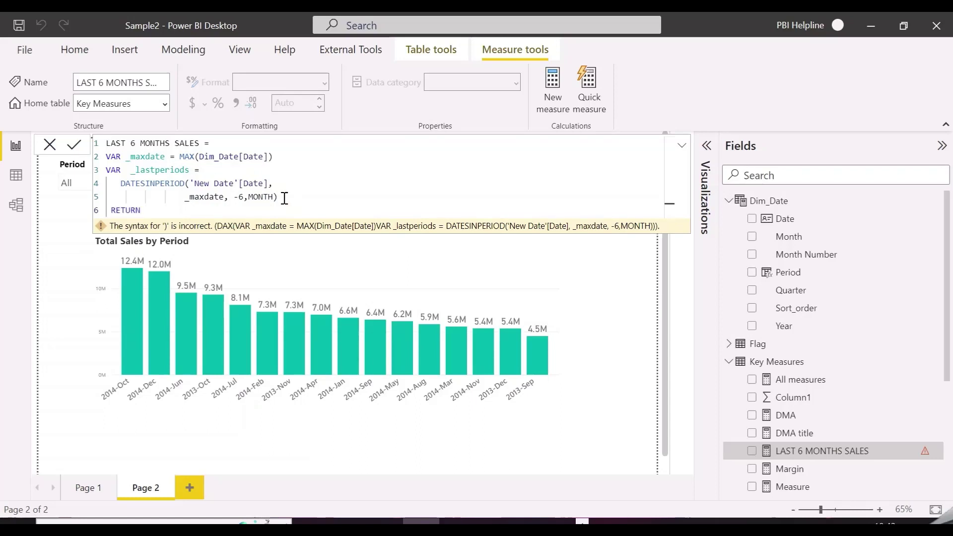
key("shift+Return")
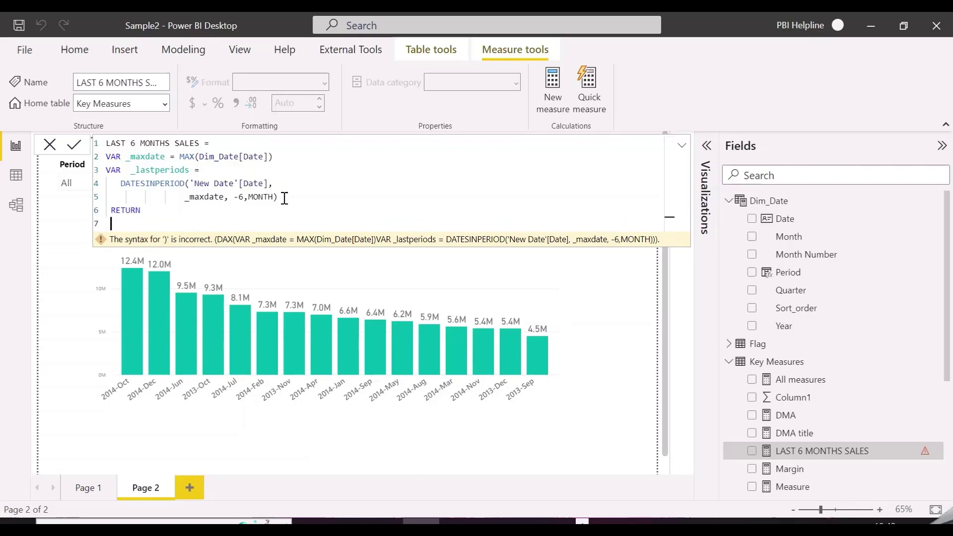
Begin CALCULATE( with [Total Sales] as its expression.
type("CALCULATE(")
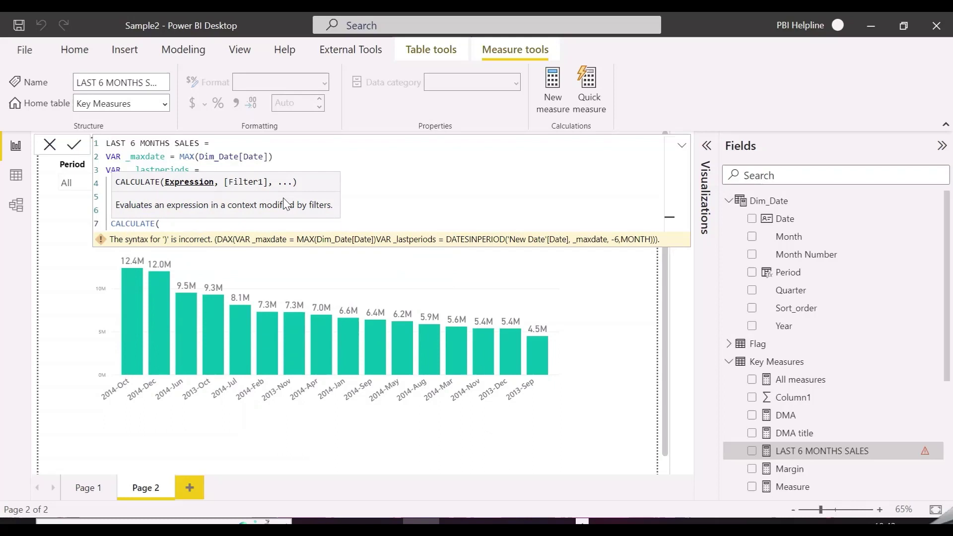
key("shift+Return")
type("TOTAL")
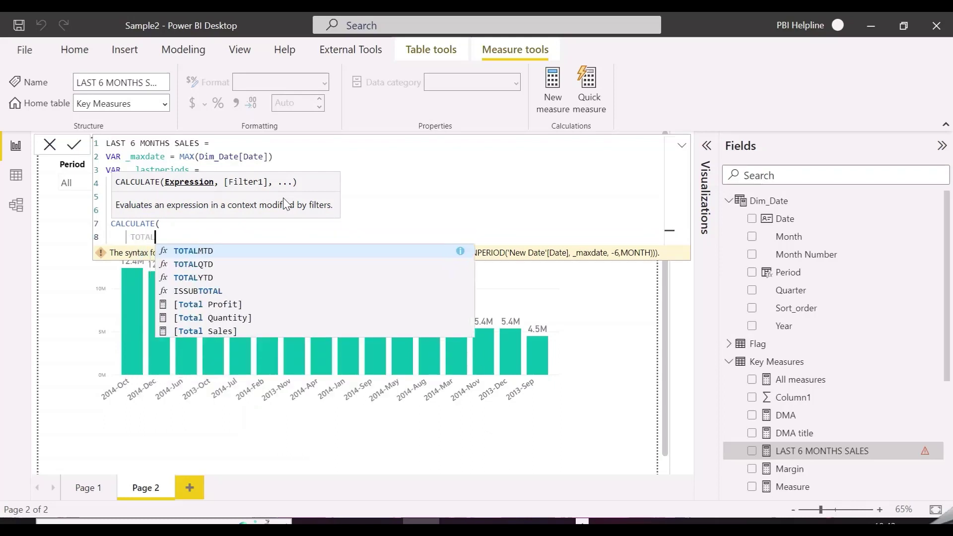
key("Down")
key("Down")
key("Down")
key("Down")
key("Down")
key("Down")
key("Tab")
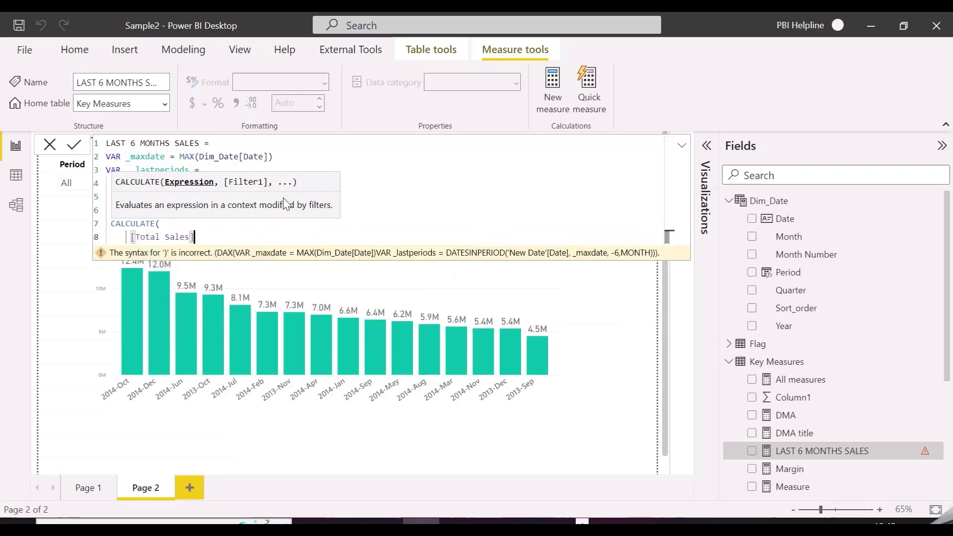
type(",")
key("shift+Return")
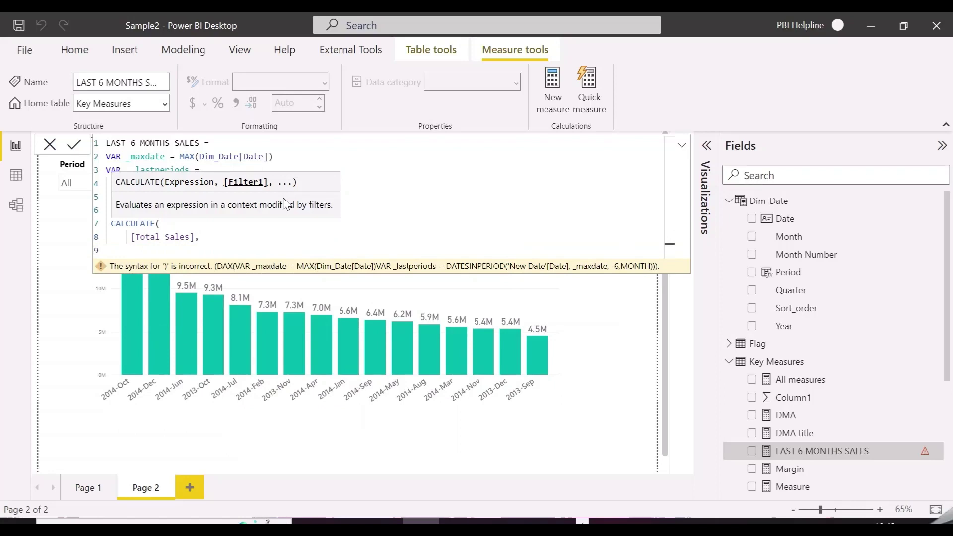
Add REMOVEFILTERS(Dim_Date) as the first CALCULATE filter.
type("remo")
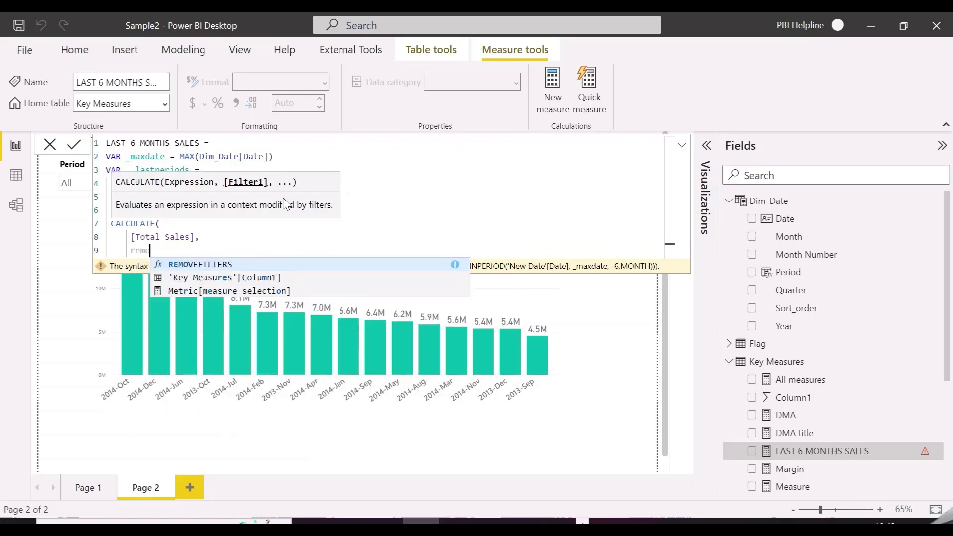
type("ve")
key("Tab")
type("(date")
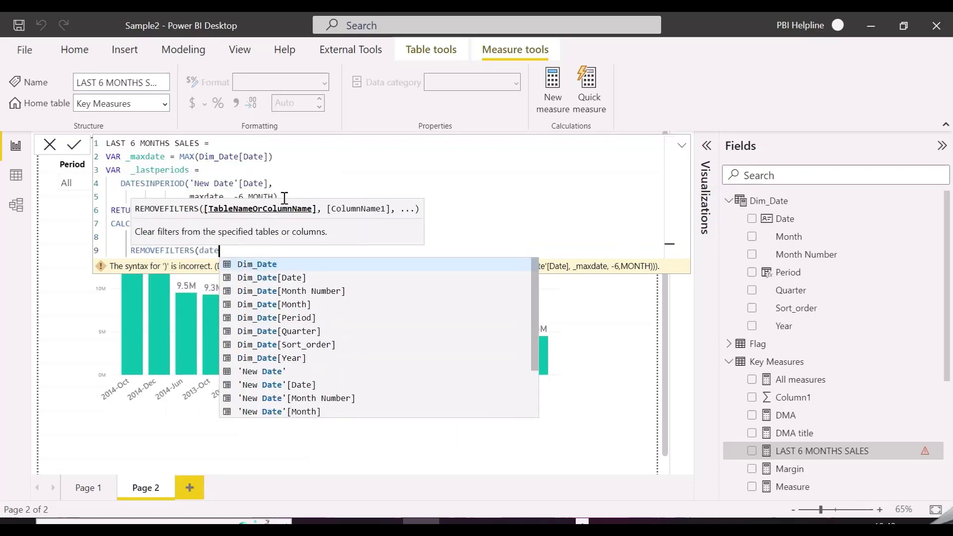
key("Tab")
type(")")
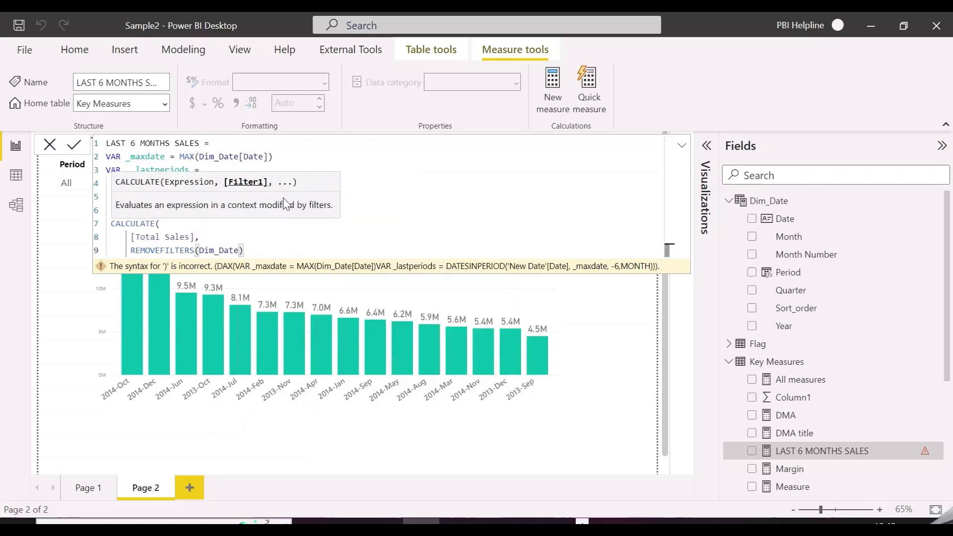
type(",")
key("shift+Return")
Add KEEPFILTERS(_lastperiods) as the next filter.
type("keep")
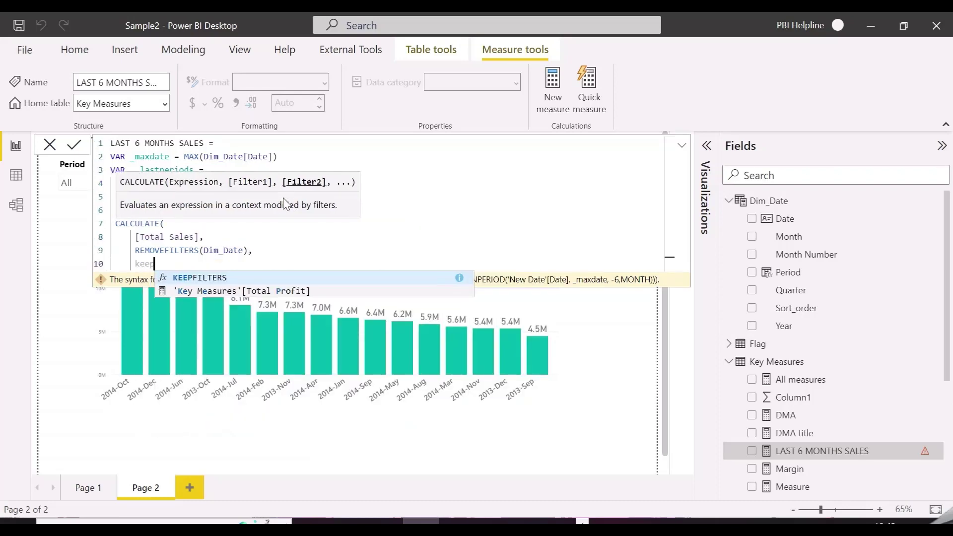
key("Tab")
type("(")
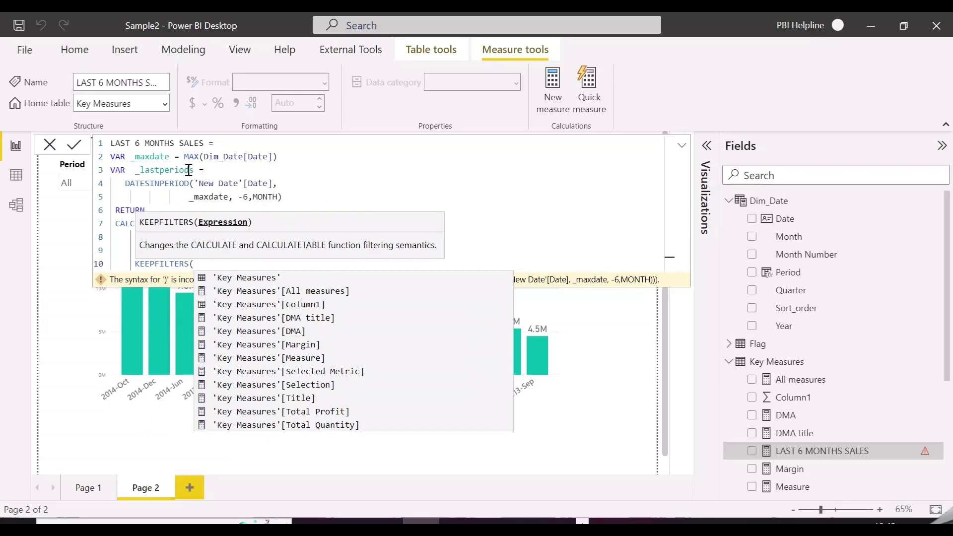
type("_last")
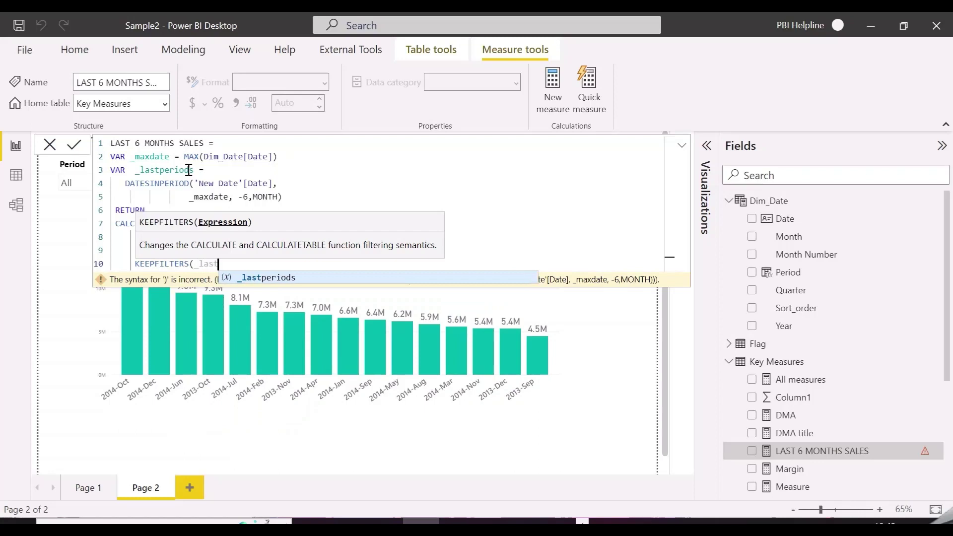
type("periods)")
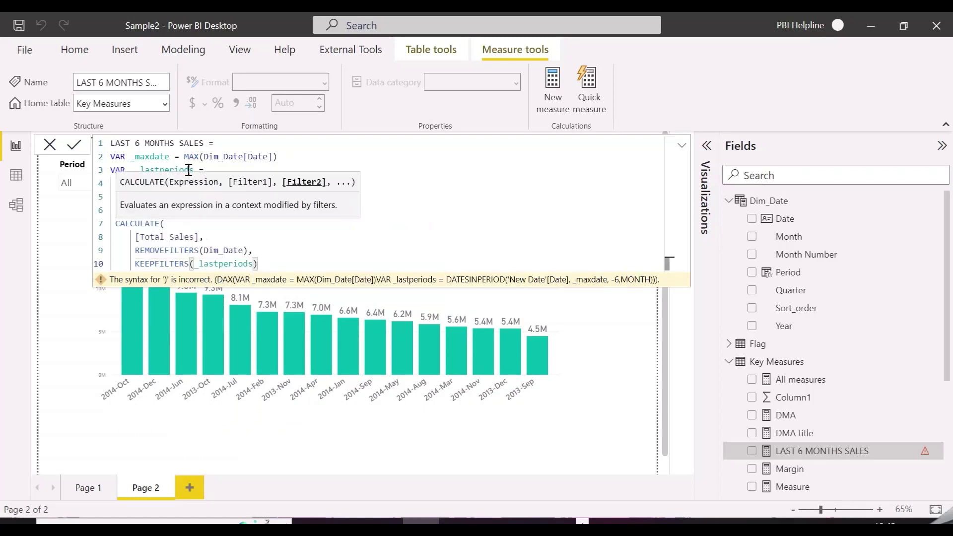
type(",")
key("Return")
Add USERELATIONSHIP(Dim_Date[Date], 'New Date'[Date]) as the last filter.
type("user")
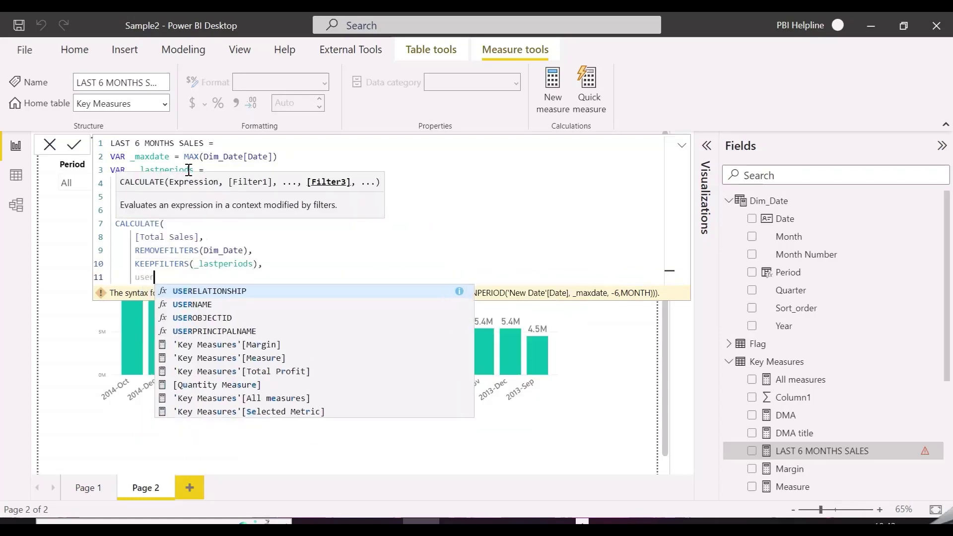
type("r")
key("Tab")
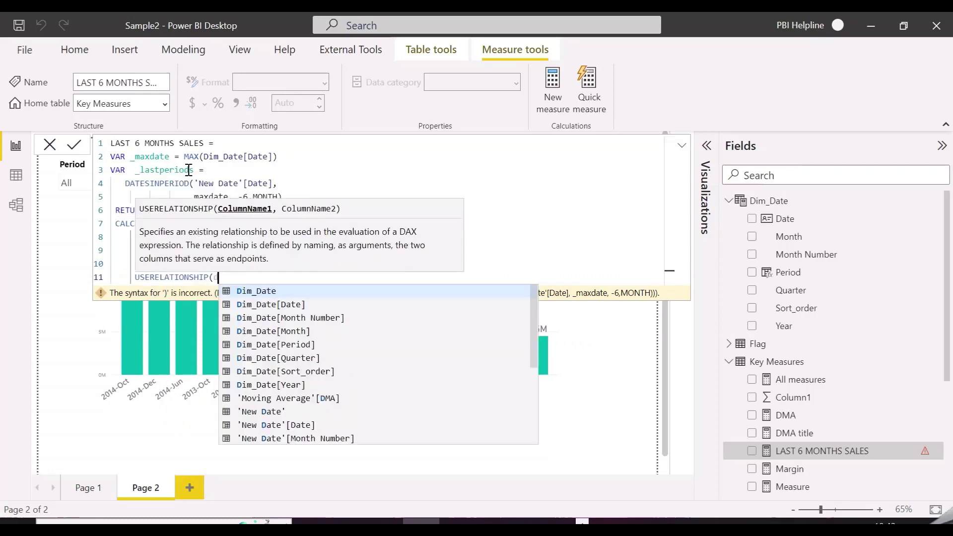
type("date")
key("Down")
key("Tab")
type(", ")
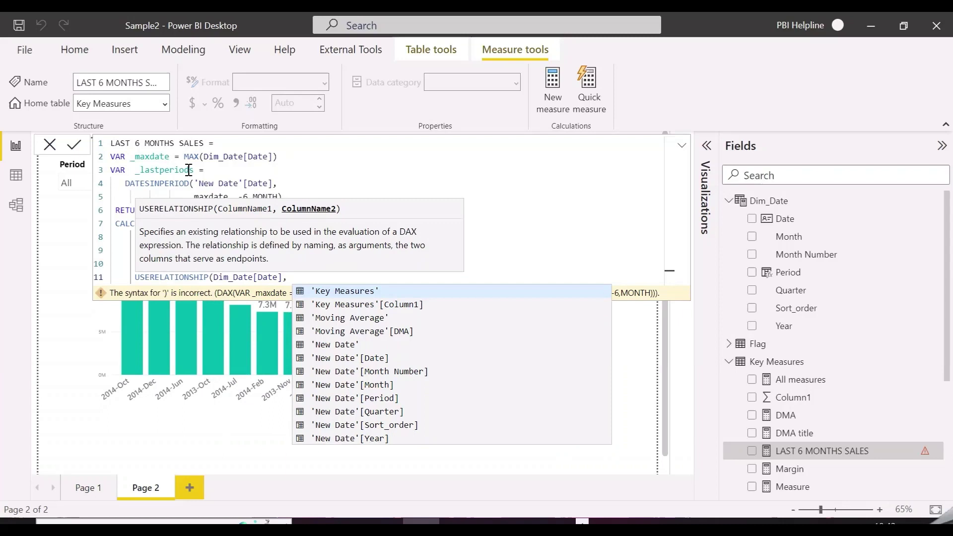
type("new")
key("Down")
key("Tab")
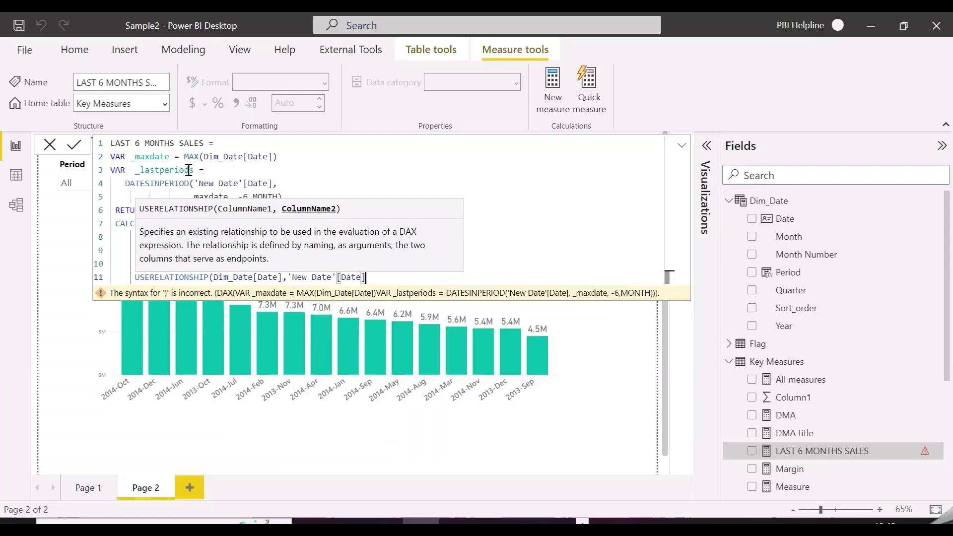
type(")")
Close CALCULATE, commit the measure and collapse the formula editor.
key("shift+Return")
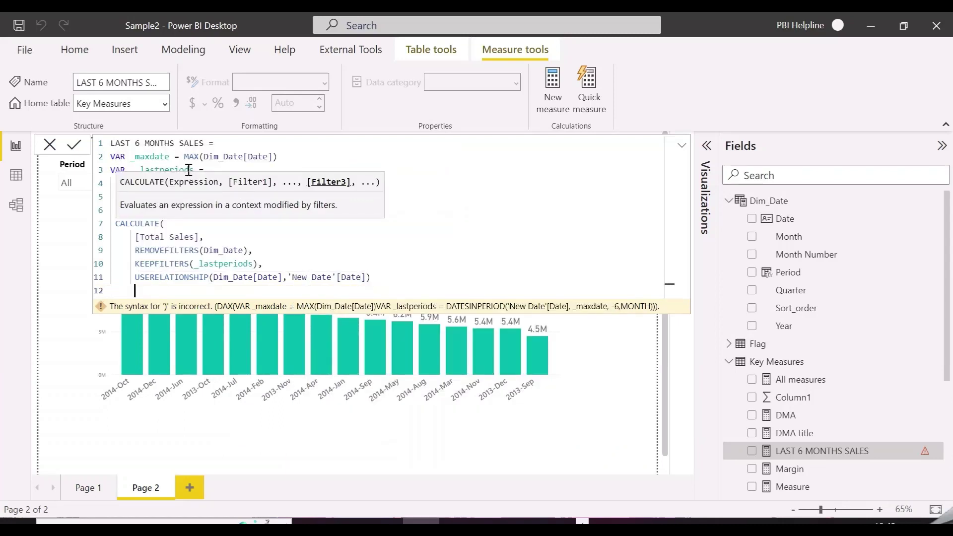
key("BackSpace")
key("BackSpace")
key("BackSpace")
type(")")
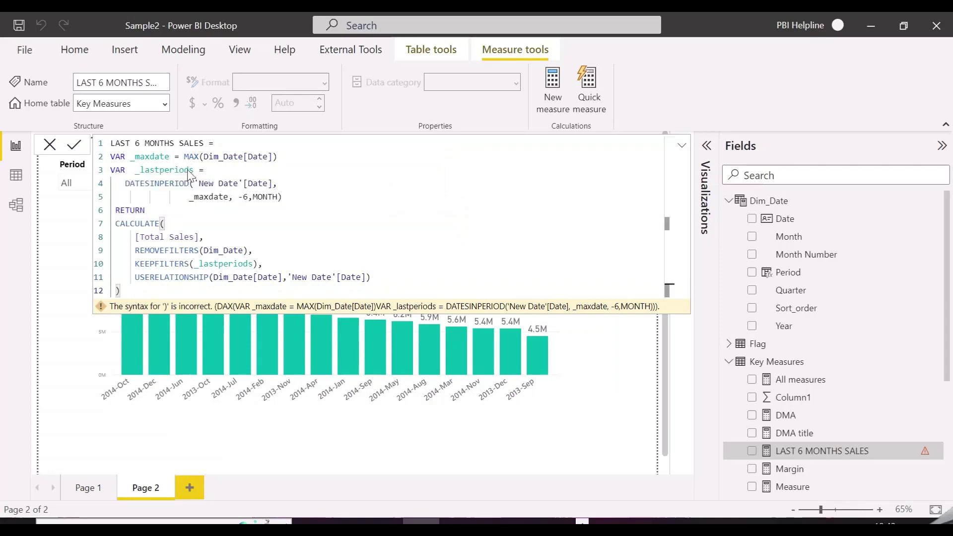
key("Return")
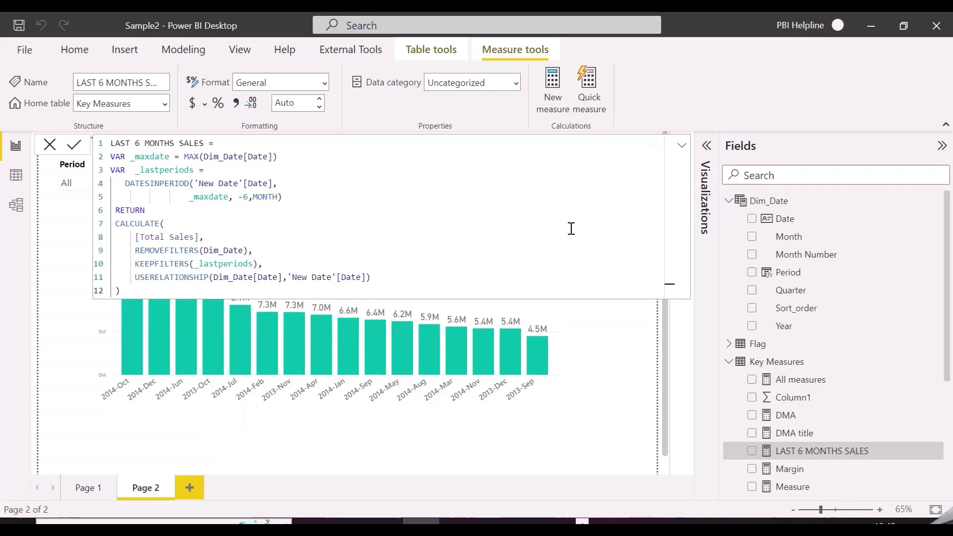
left_click(681, 146)
Replace Total Sales with LAST 6 MONTHS SALES on the column chart's Y-axis.
left_click(473, 285)
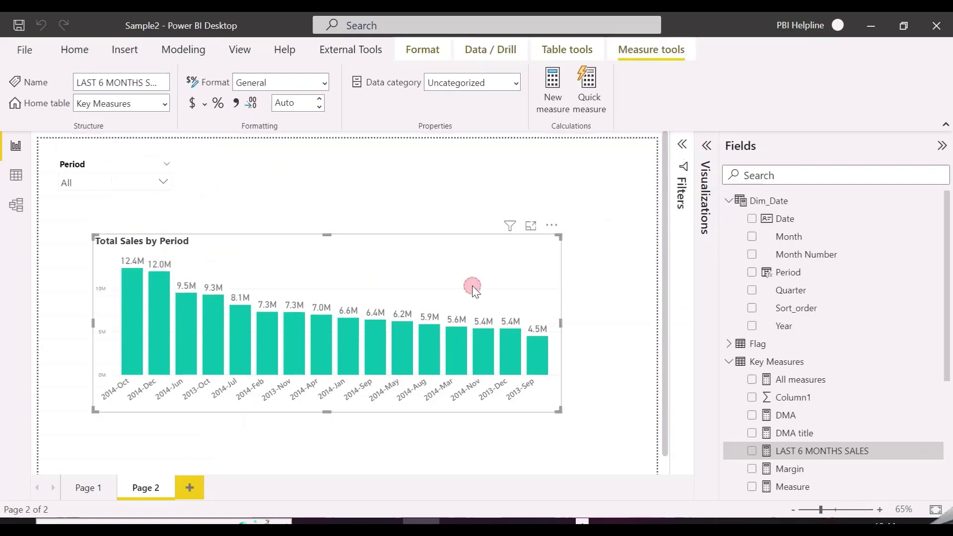
left_click(707, 168)
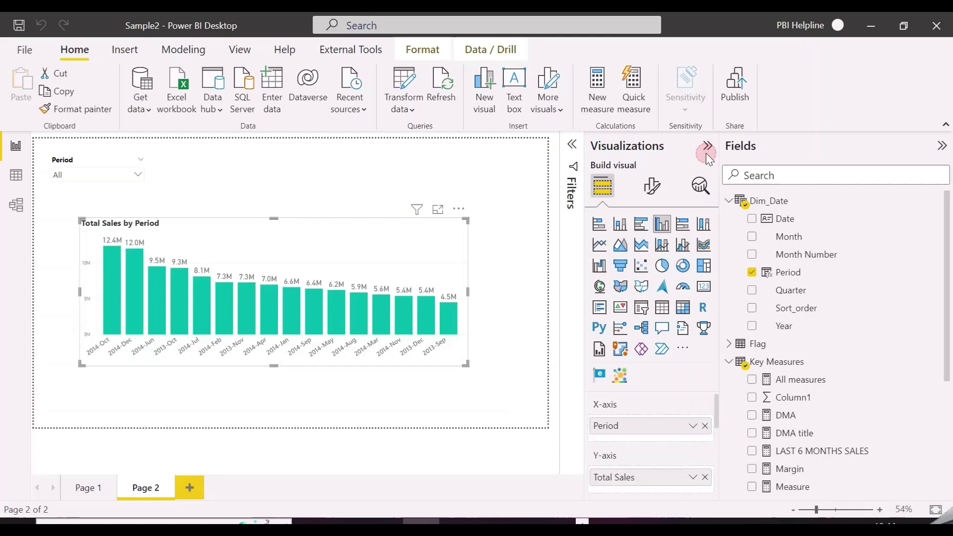
scroll(670, 426, "down", 2)
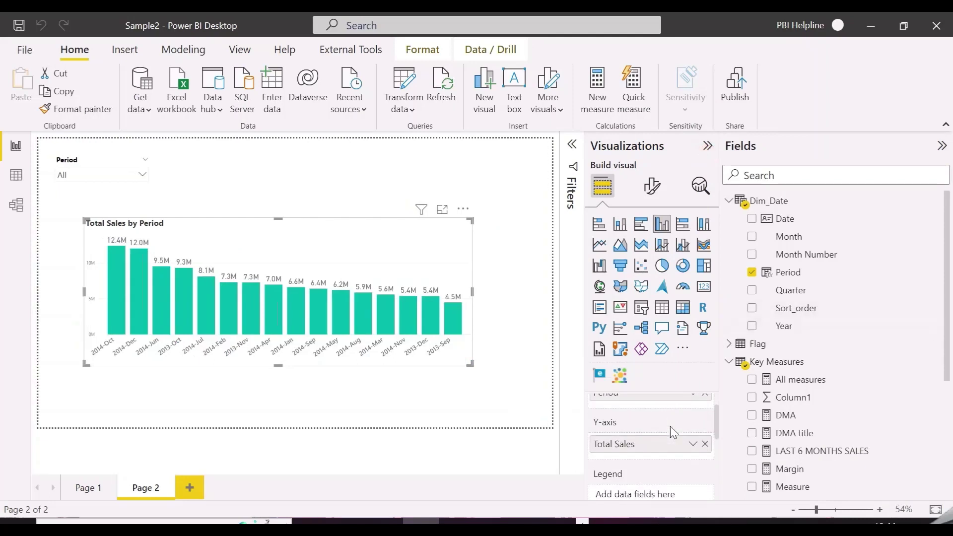
left_click(704, 445)
left_click_drag(791, 451, 636, 443)
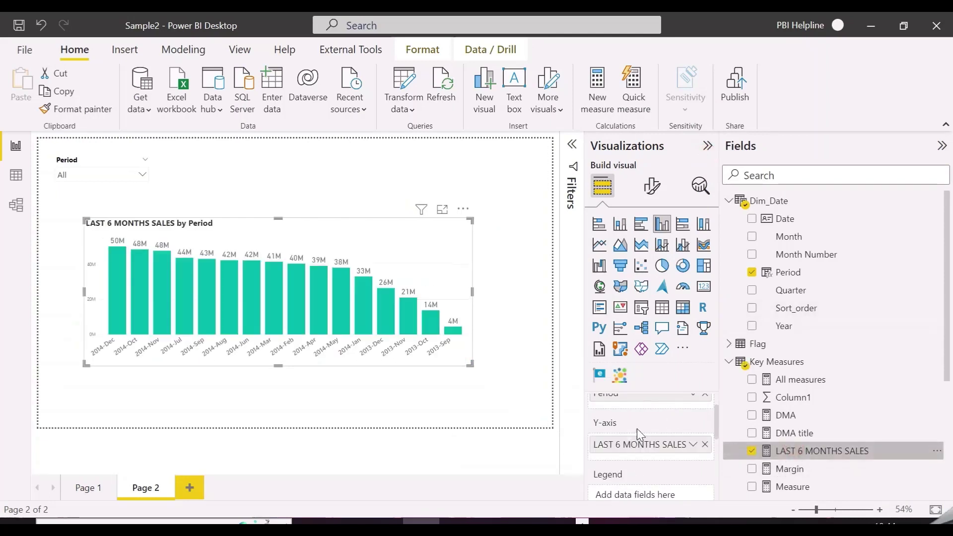
Swap the X-axis Period for the New Date table's Period, leaving six monthly bars.
scroll(638, 425, "up", 1)
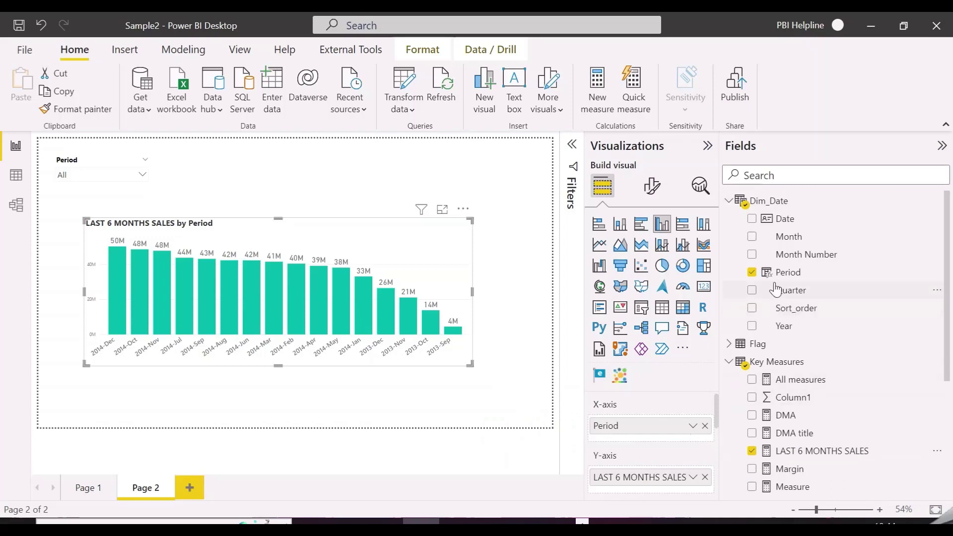
scroll(832, 426, "down", 3)
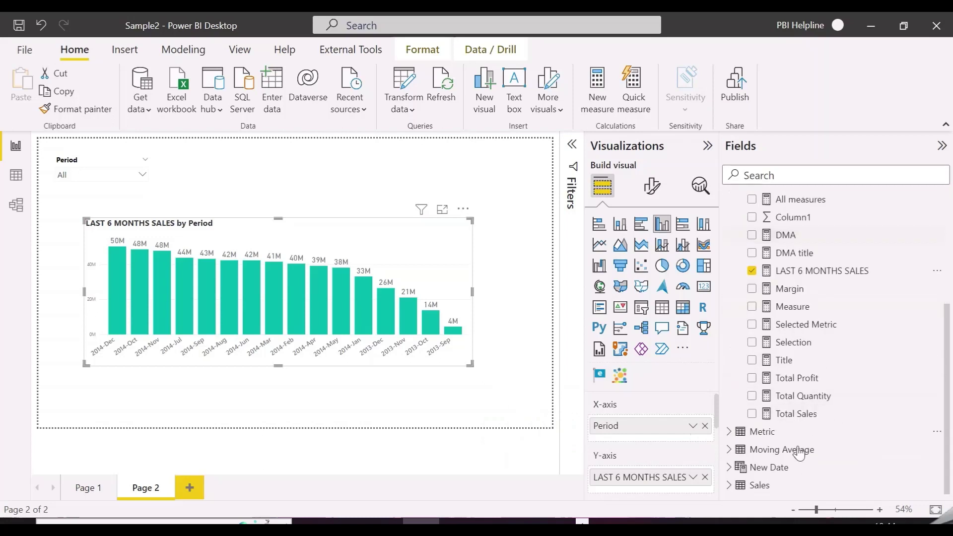
left_click(730, 469)
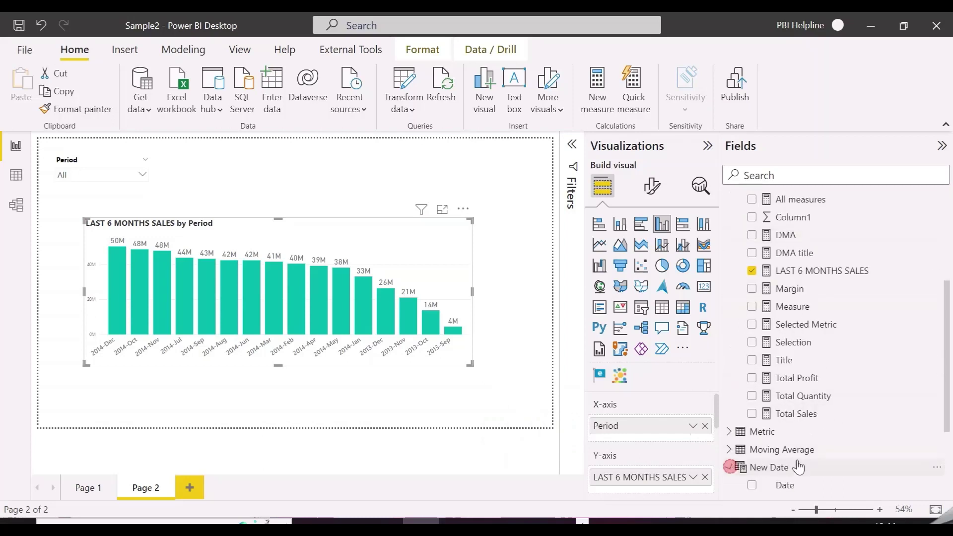
left_click(705, 426)
left_click_drag(788, 413, 654, 430)
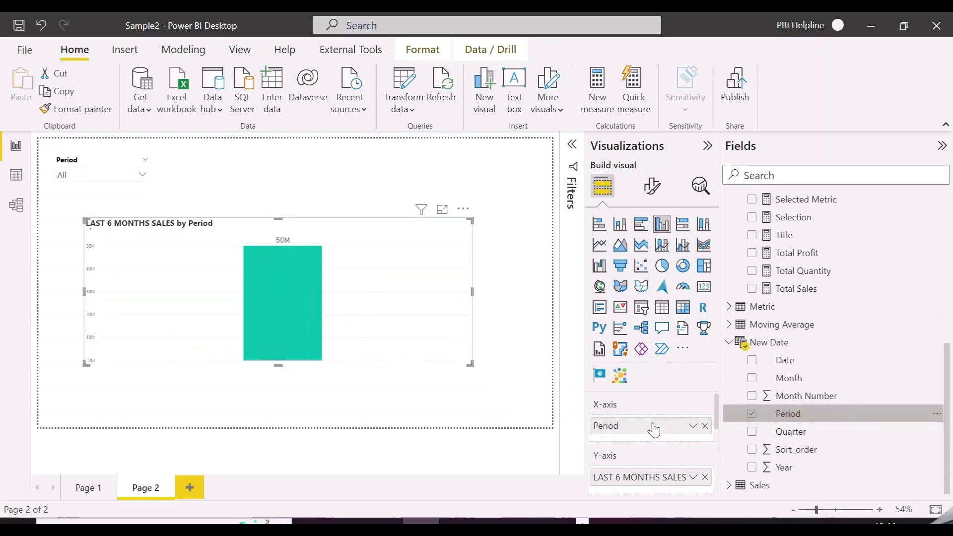
left_click(706, 148)
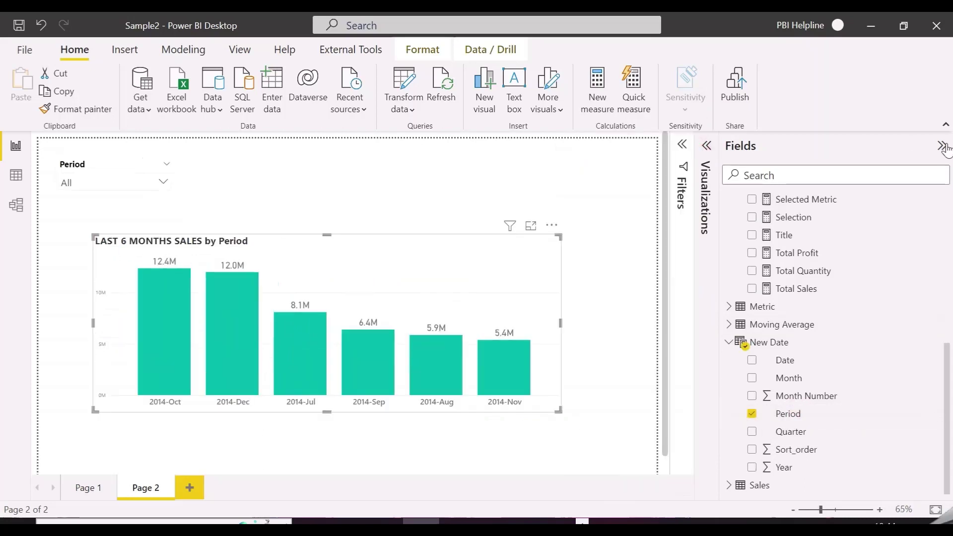
Set the Period slicer to 2014-Sep so the chart shows 2014-Apr through 2014-Sep.
left_click(235, 172)
scroll(144, 248, "down", 3)
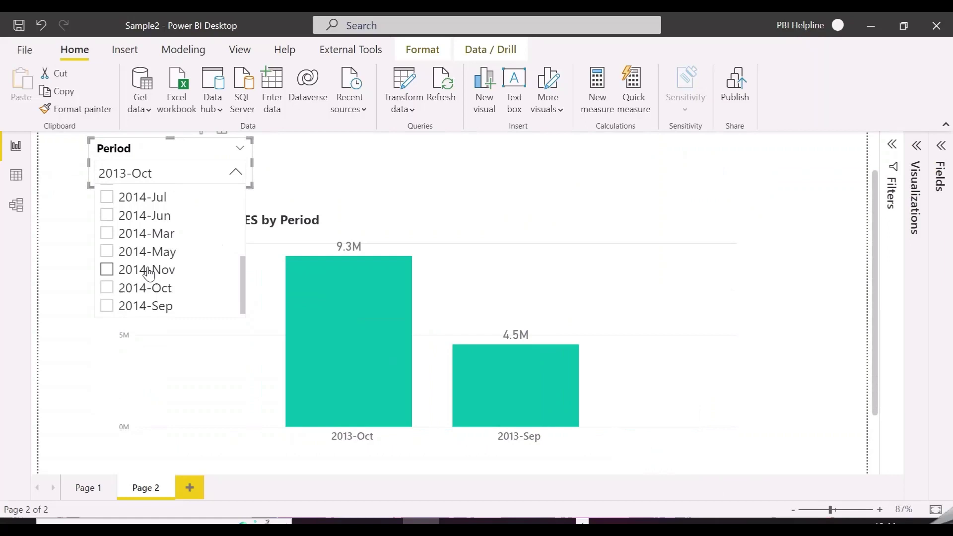
left_click(143, 270)
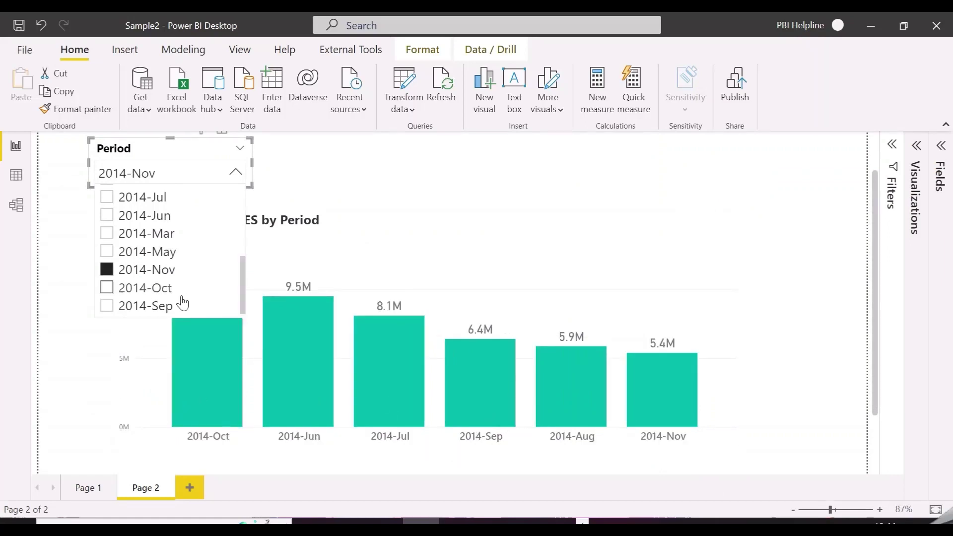
left_click(158, 307)
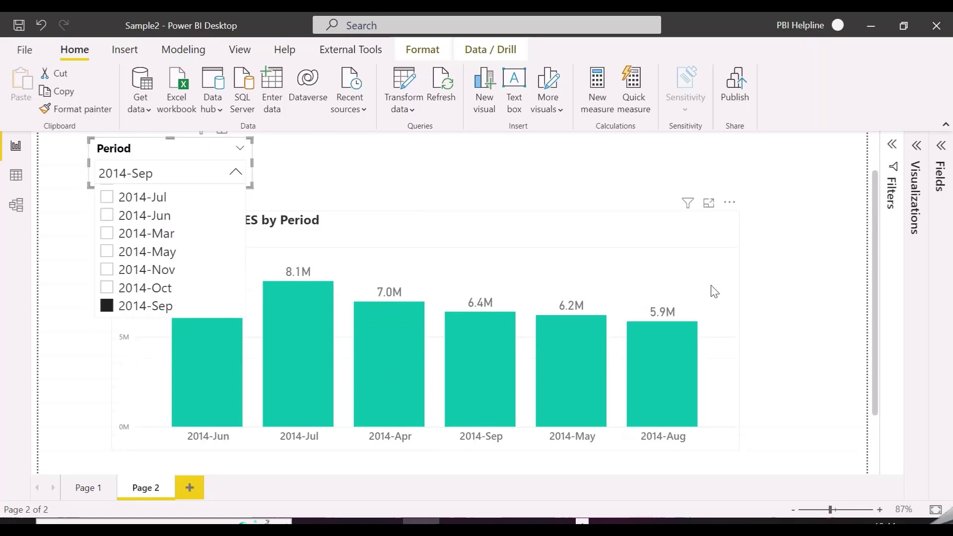
left_click(940, 146)
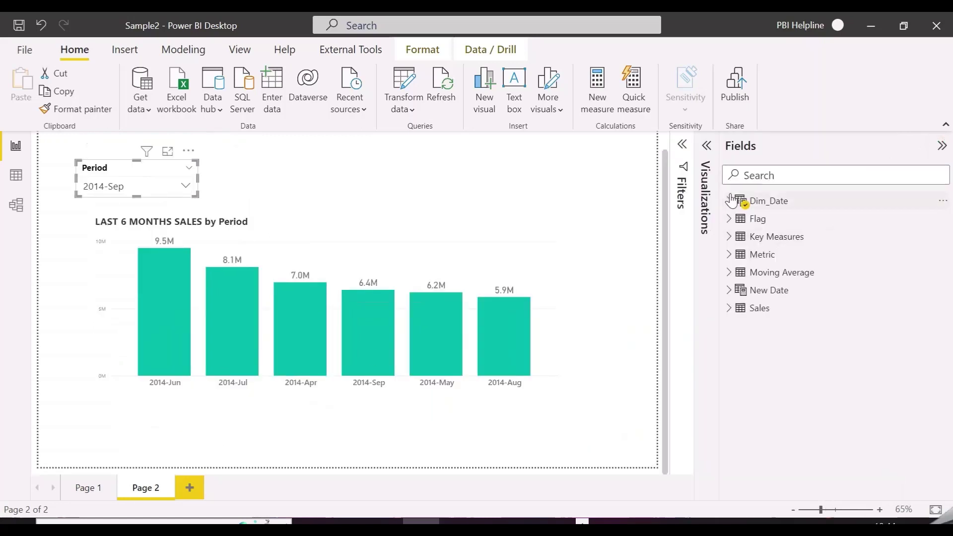
left_click(571, 168)
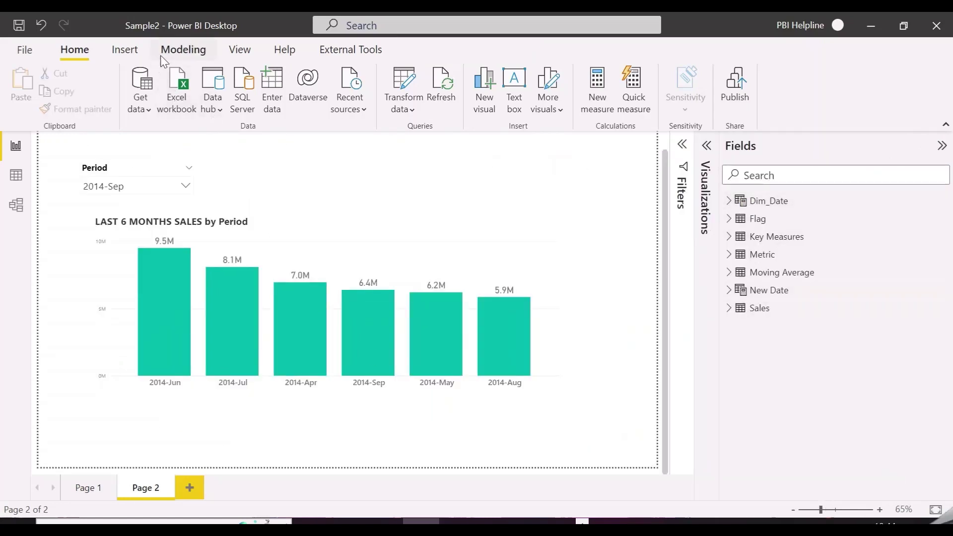
Create a Last Month numeric range parameter with maximum 12, default 3, and its slicer.
left_click(181, 52)
left_click(300, 104)
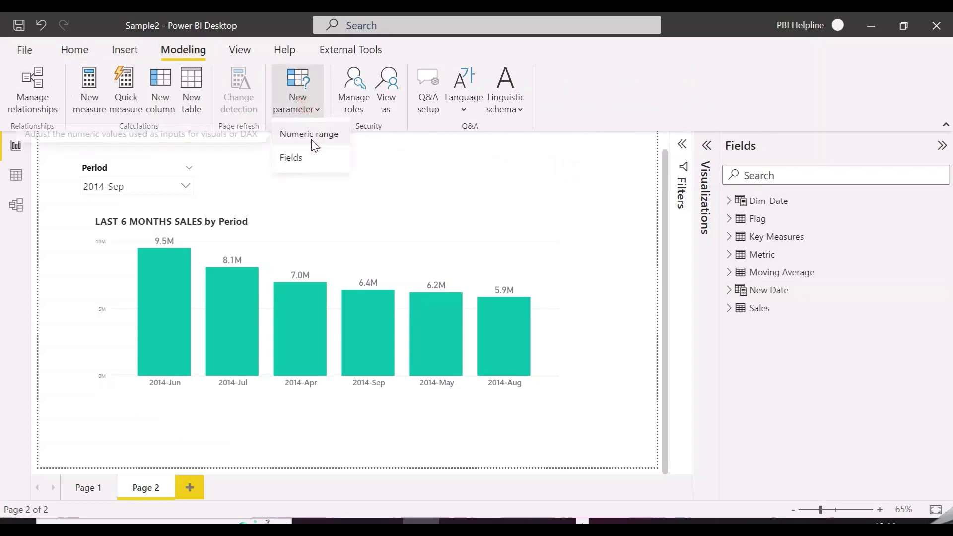
left_click(313, 137)
double_click(229, 181)
type("Last Month")
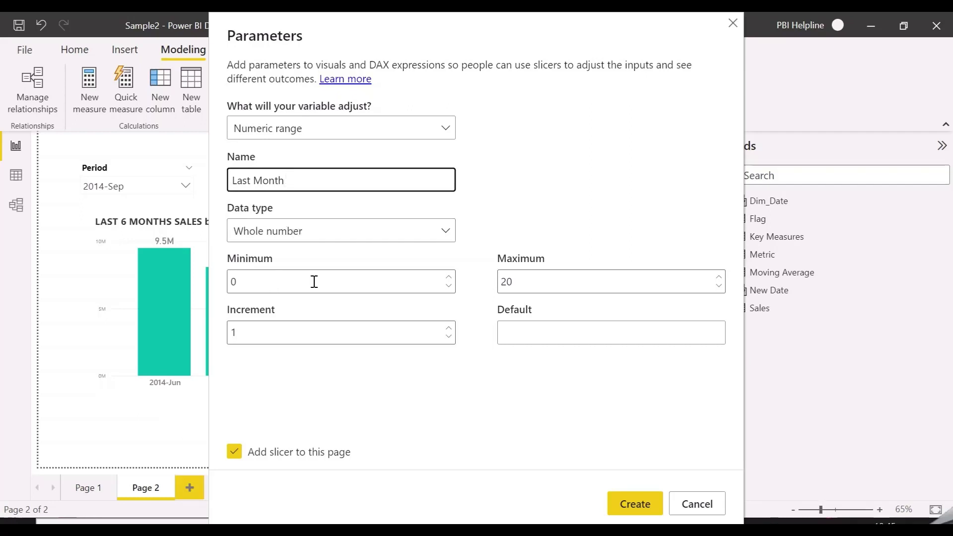
left_click(305, 292)
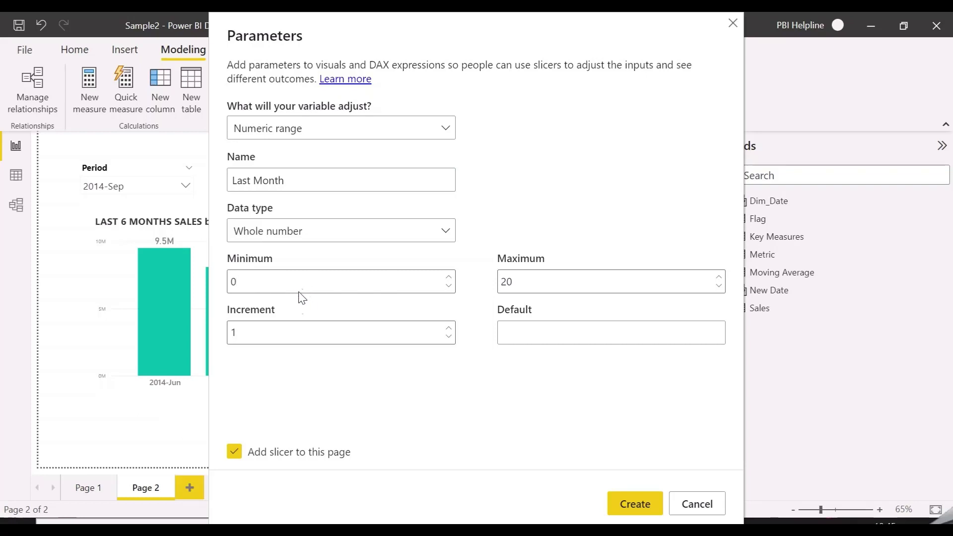
left_click_drag(520, 279, 486, 282)
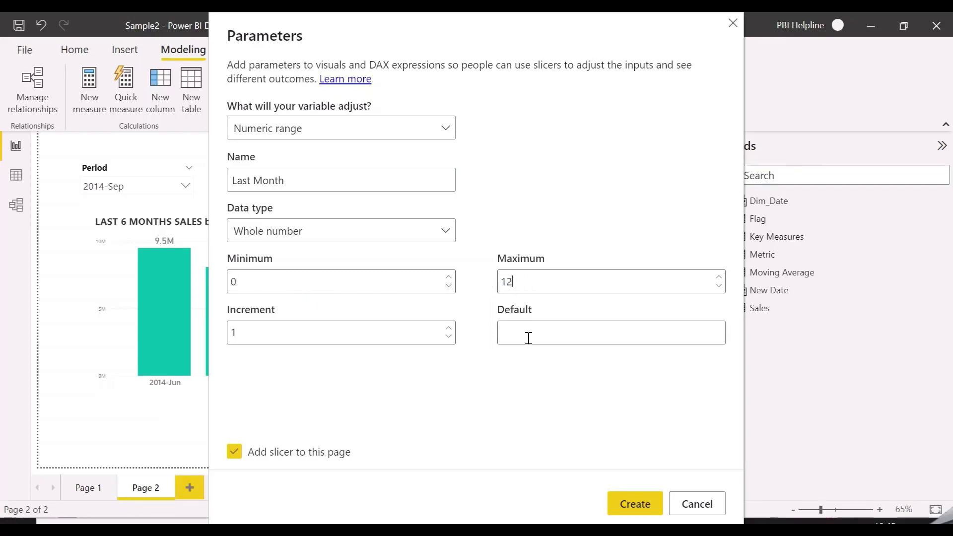
left_click(528, 336)
type("3")
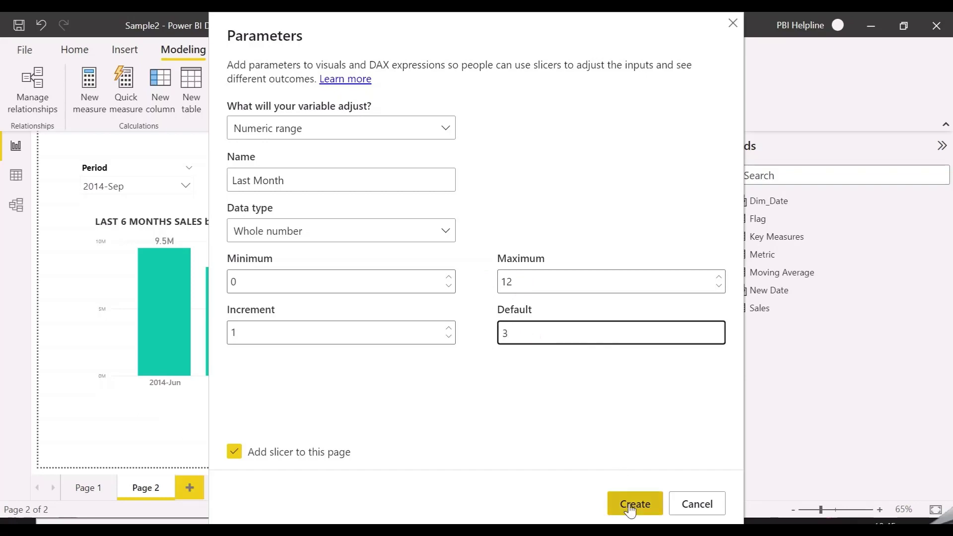
left_click(633, 503)
left_click(706, 146)
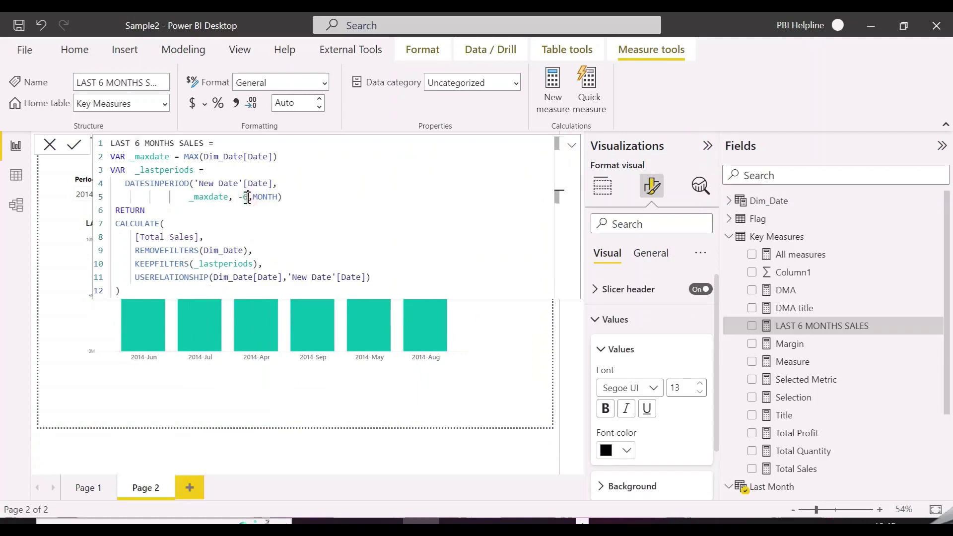
Replace the hard-coded 6 in DATESINPERIOD with SELECTEDVALUE( and split its arguments onto separate lines.
double_click(245, 197)
type("SELECTEDVALUE(")
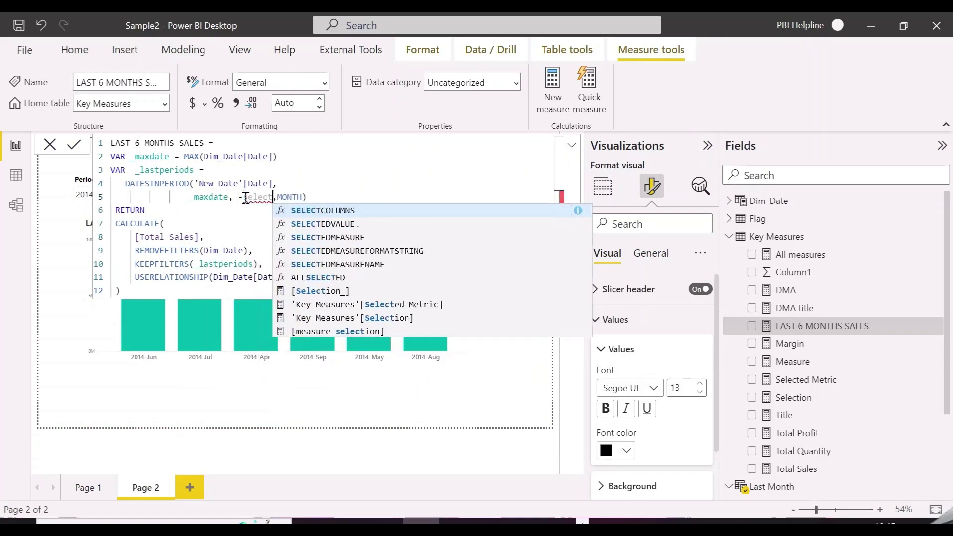
key("Escape")
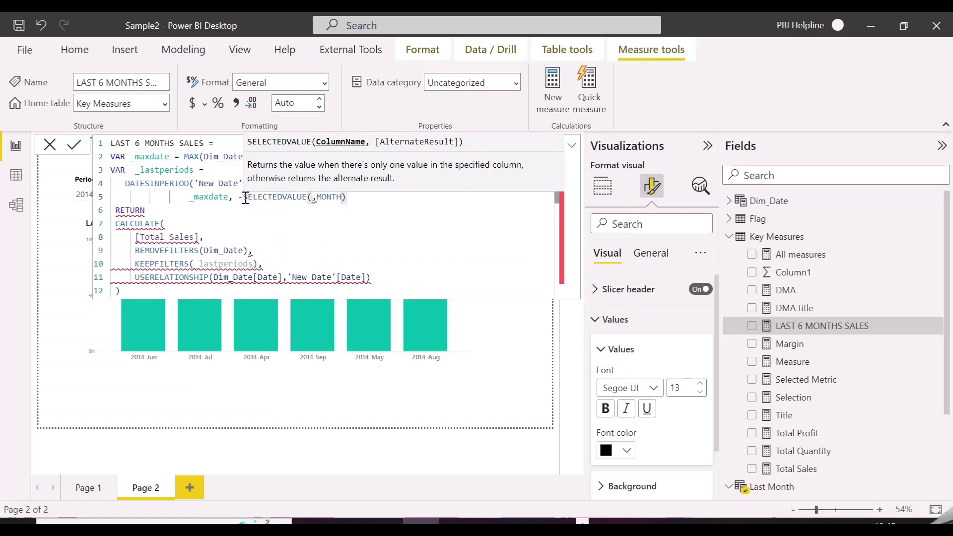
left_click(298, 230)
left_click(239, 197)
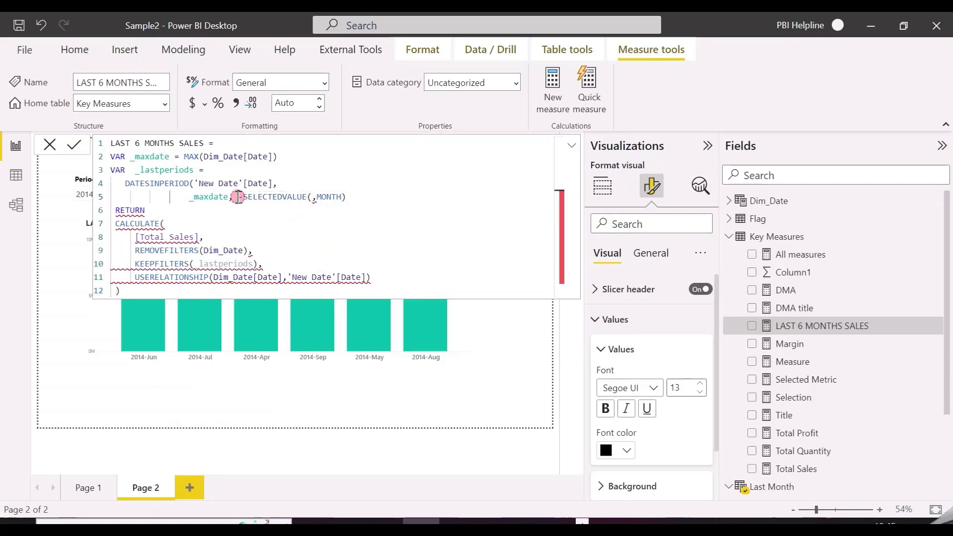
key("shift+Return")
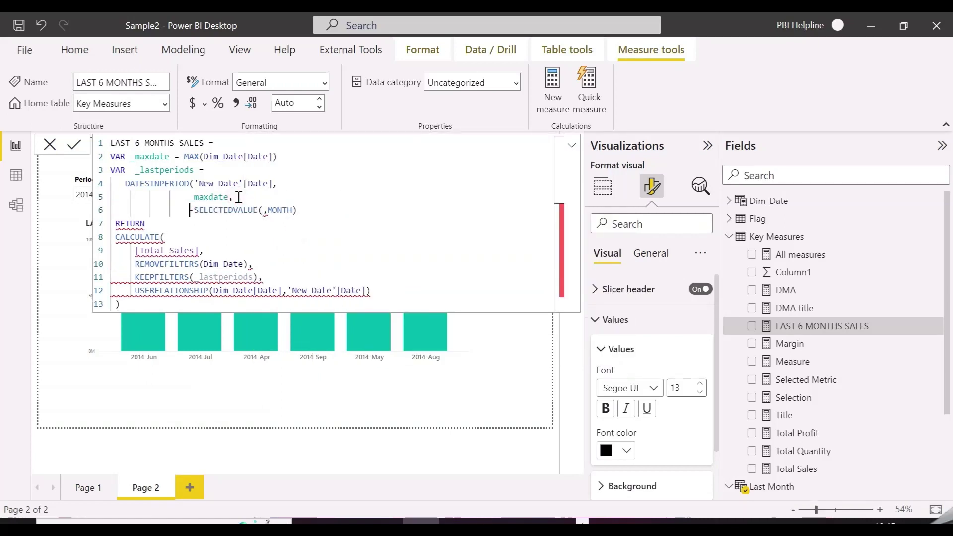
left_click(262, 210)
key("shift+Return")
left_click(276, 211)
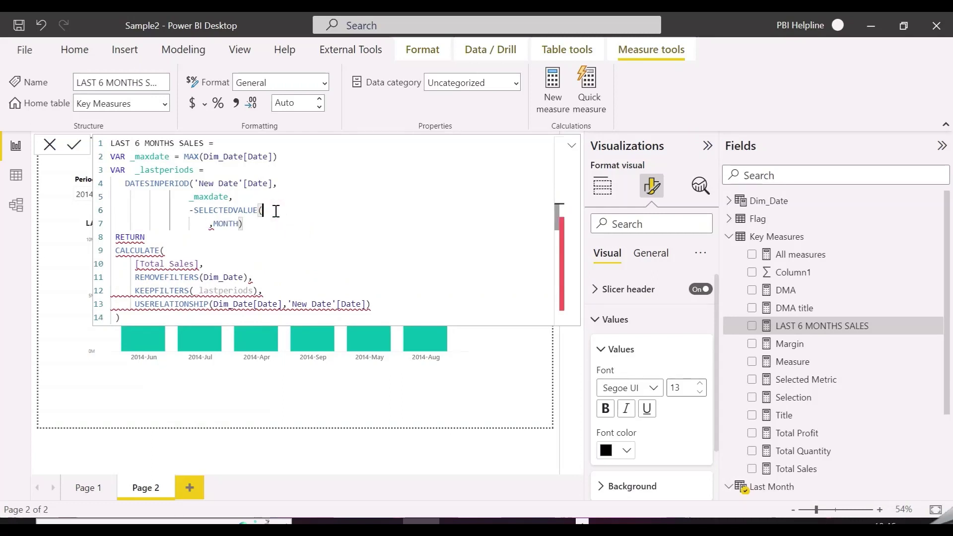
scroll(790, 378, "down", 2)
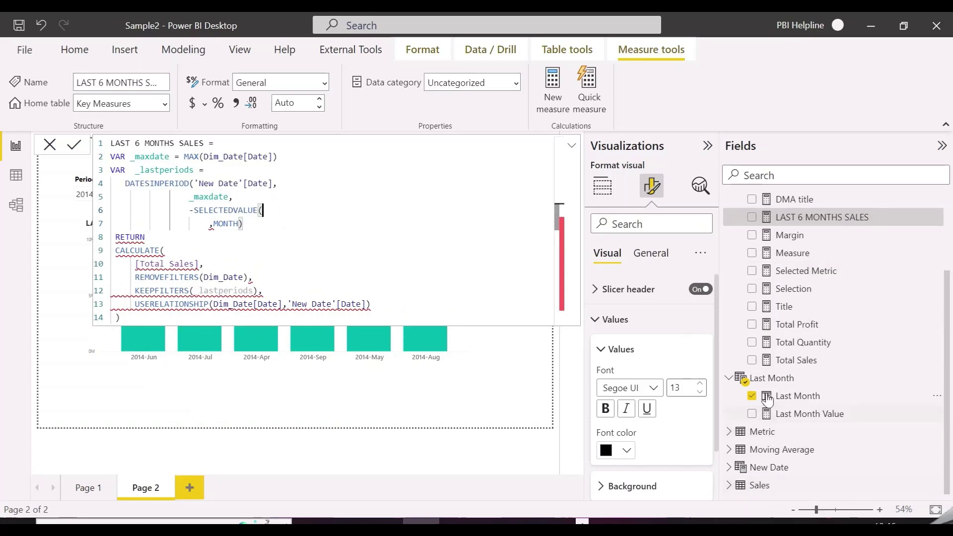
Complete SELECTEDVALUE('Last Month'[Last Month]), commit the measure, and test the slider at 5 months.
type("last")
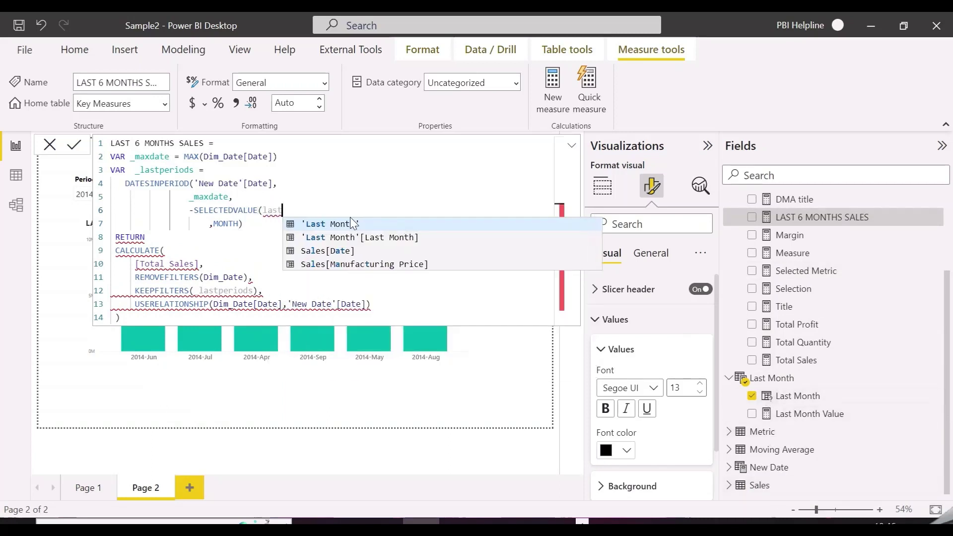
key("Down")
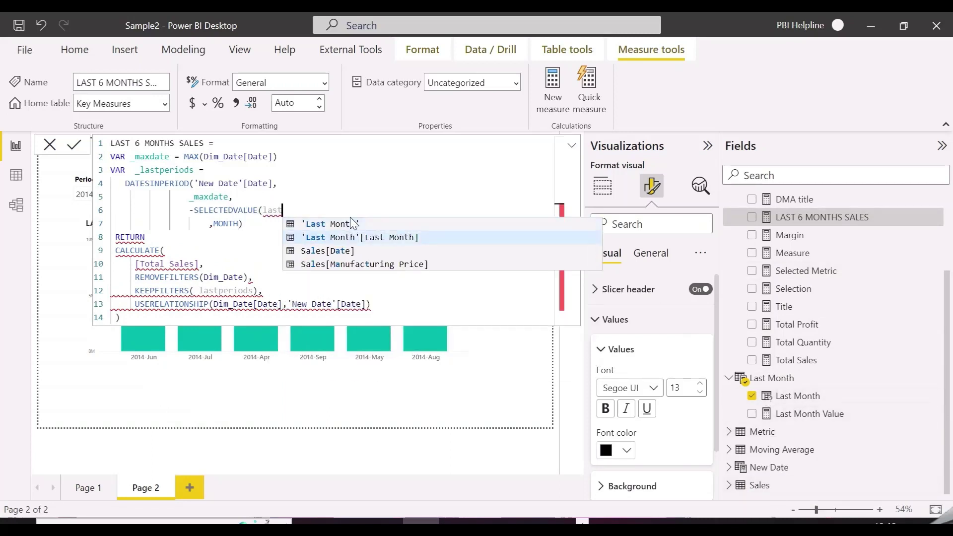
key("Tab")
type(")")
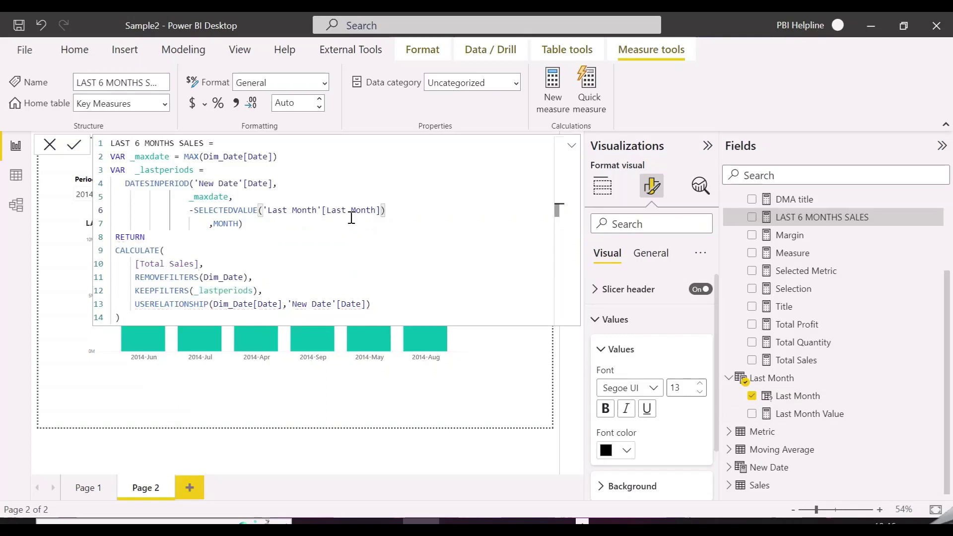
left_click(263, 250)
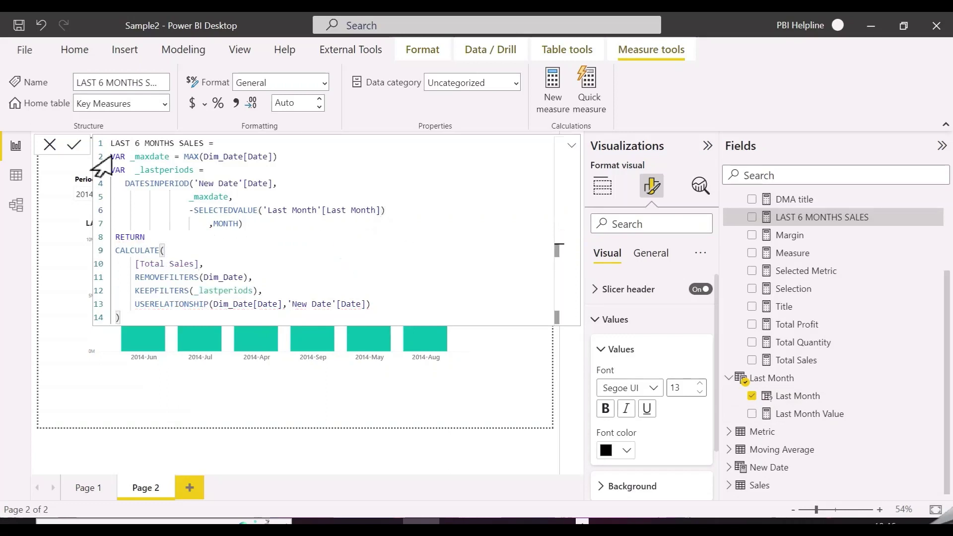
left_click(74, 145)
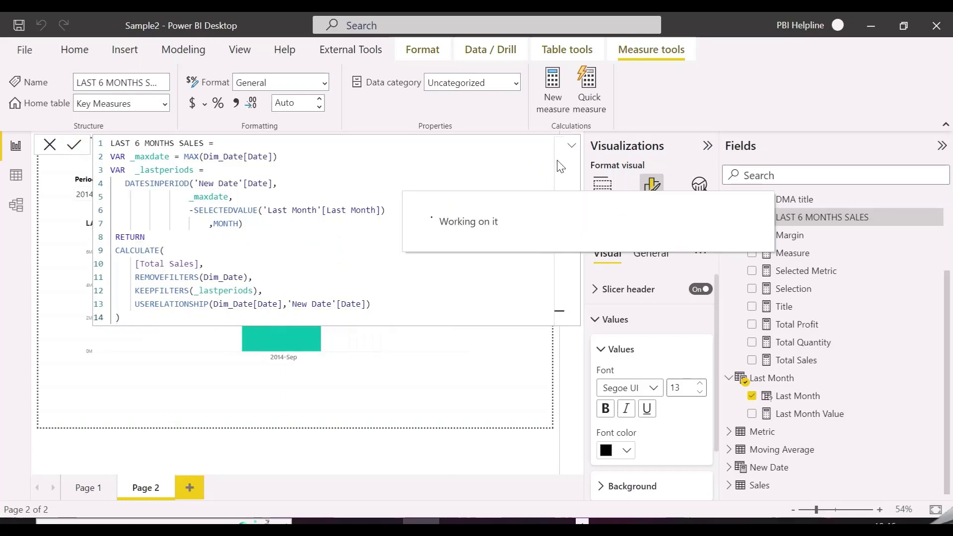
left_click(573, 147)
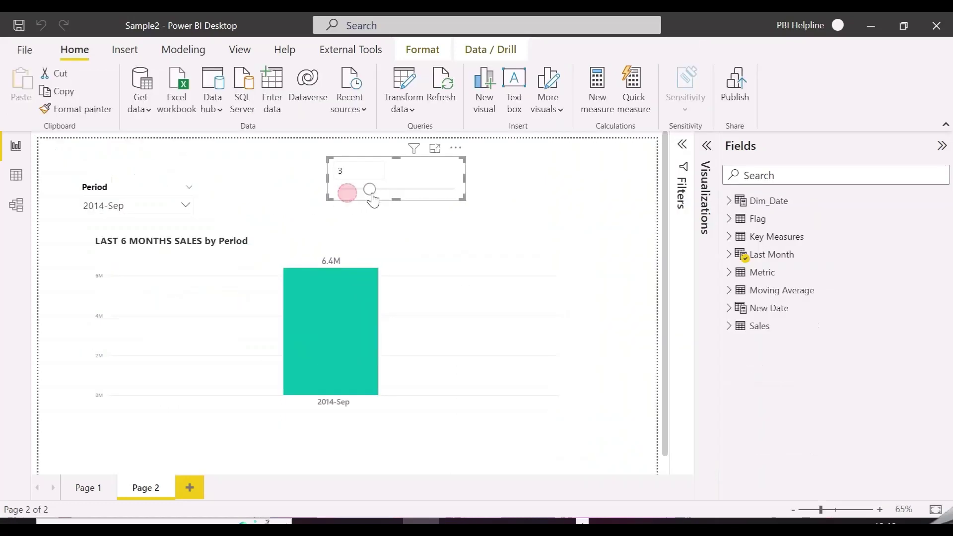
left_click_drag(347, 189, 370, 190)
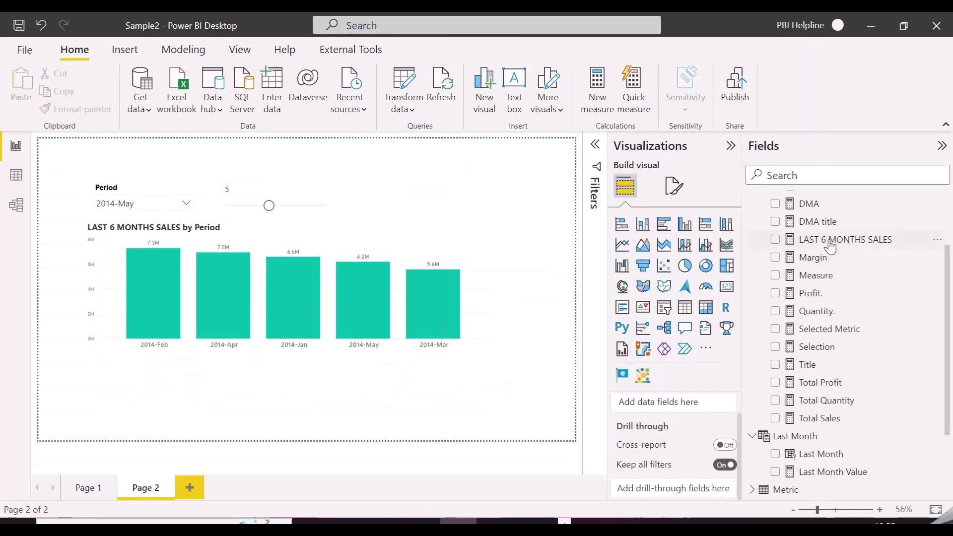
Rename the LAST 6 MONTHS SALES measure to LAST PERIOD SALES.
left_click(829, 239)
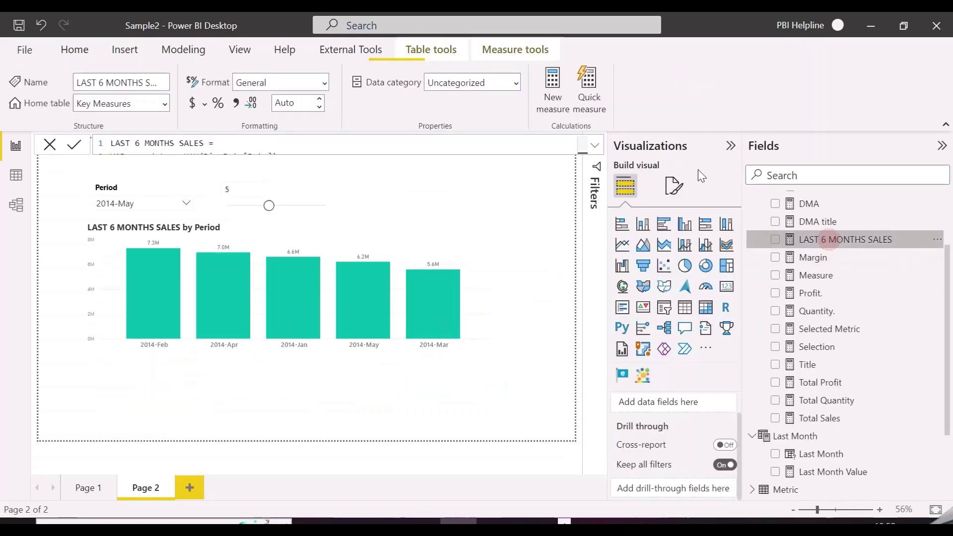
left_click(596, 146)
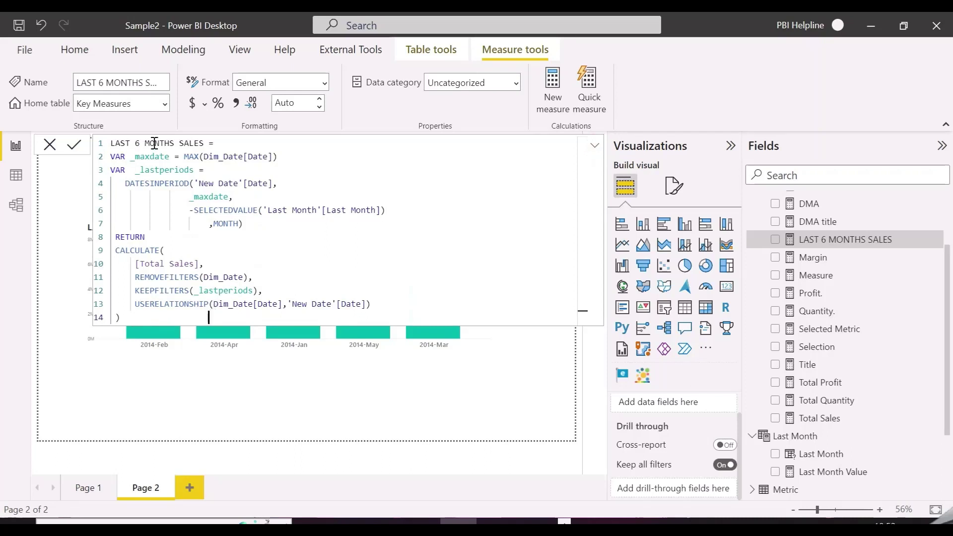
left_click_drag(179, 143, 136, 143)
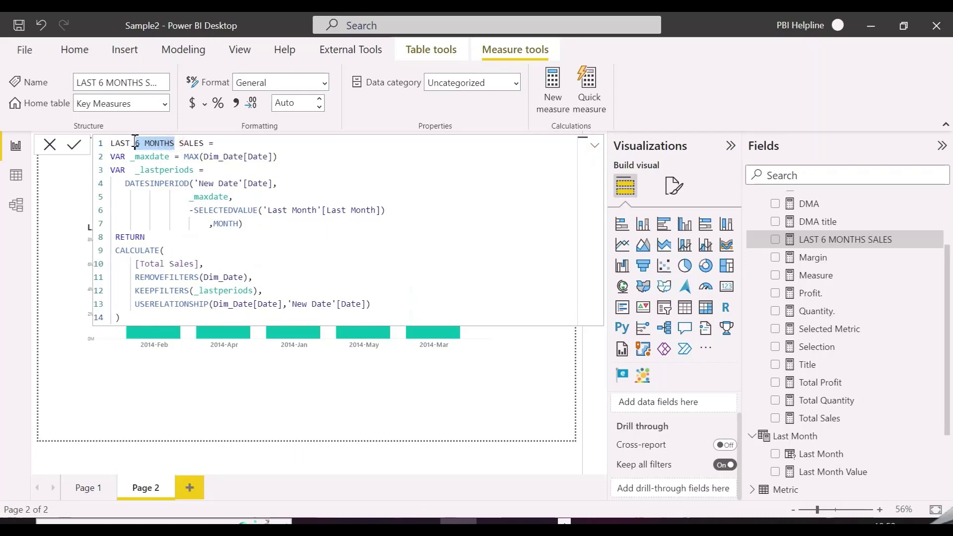
type("PERIOD")
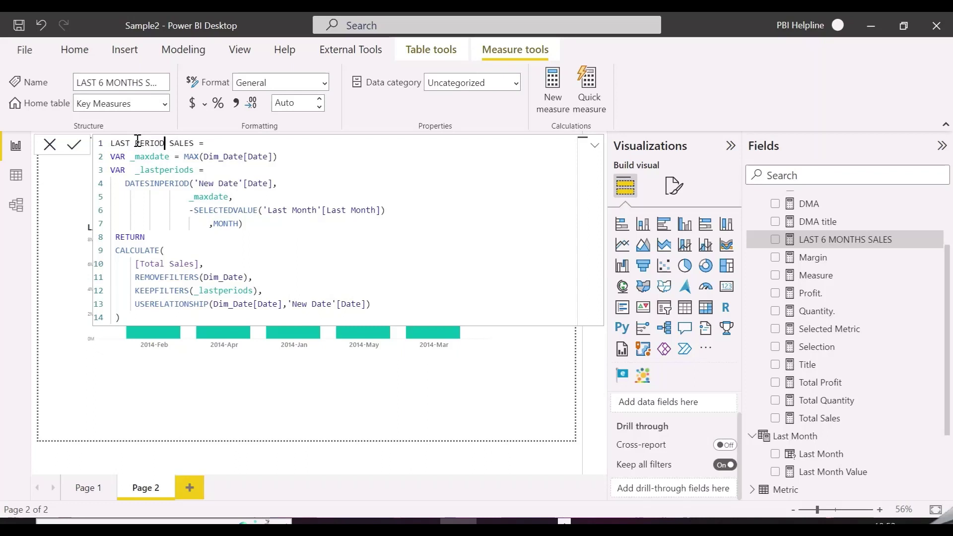
Copy the whole measure formula and bring up the Key Measures table's options.
left_click_drag(140, 331, 110, 145)
key("ctrl+c")
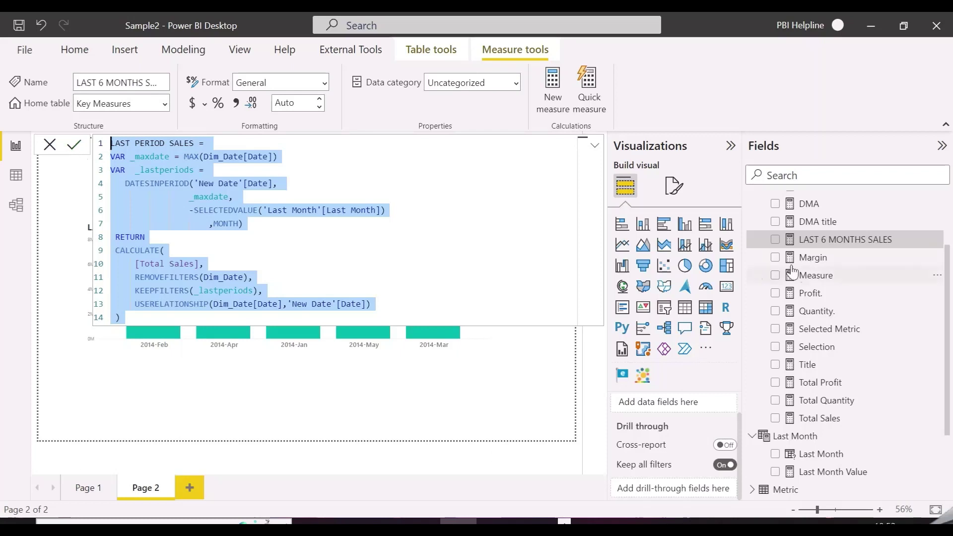
scroll(798, 273, "up", 3)
left_click(803, 238)
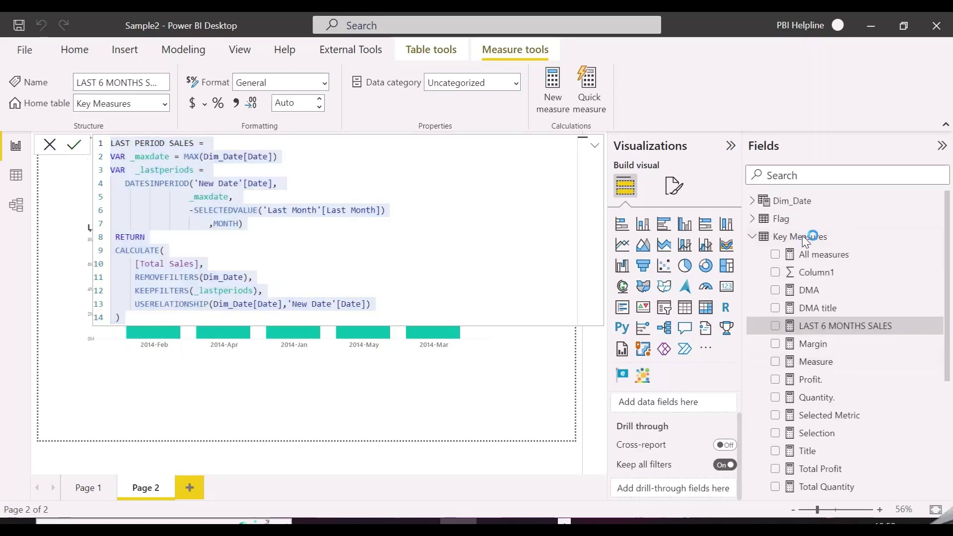
right_click(801, 241)
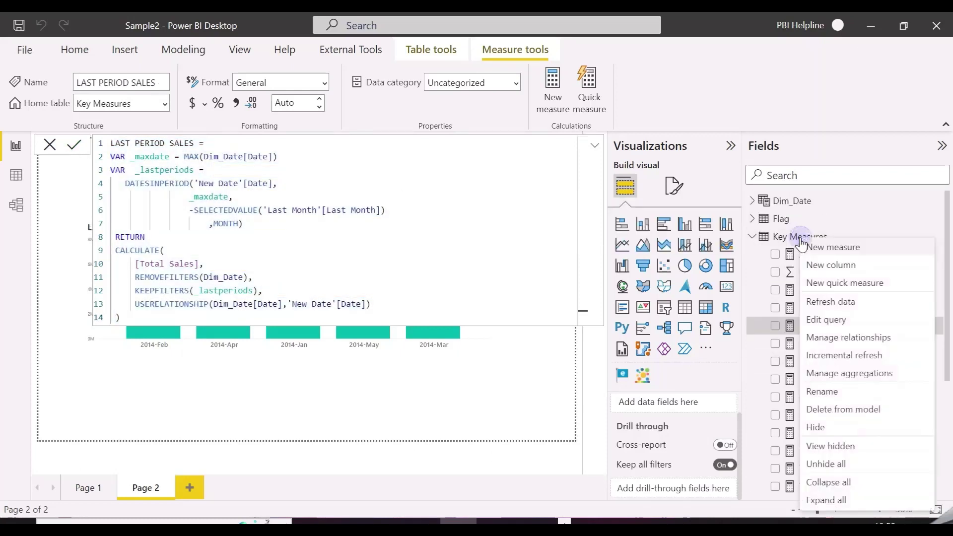
Add a new measure from the pasted formula, named LAST PERIOD PROFIT and using [Total Profit].
left_click(814, 246)
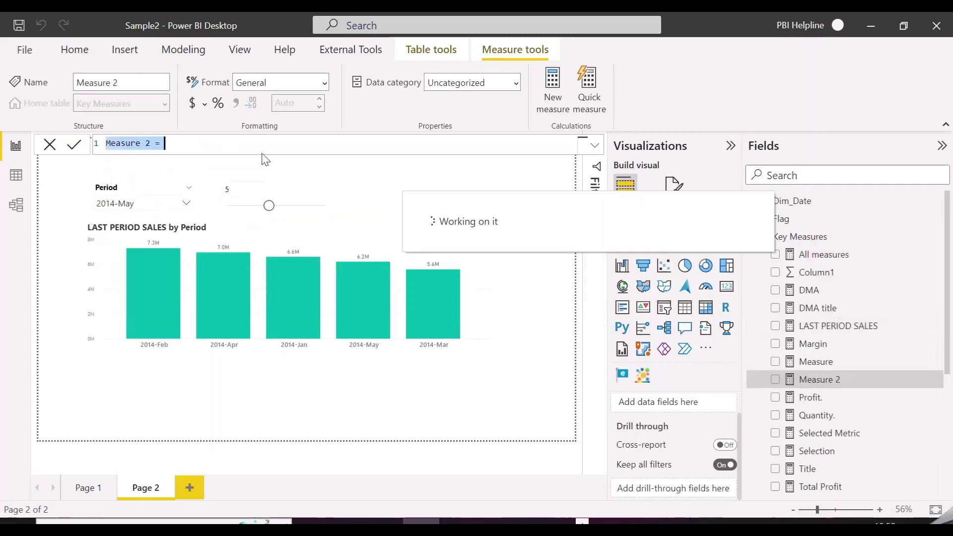
key("ctrl+v")
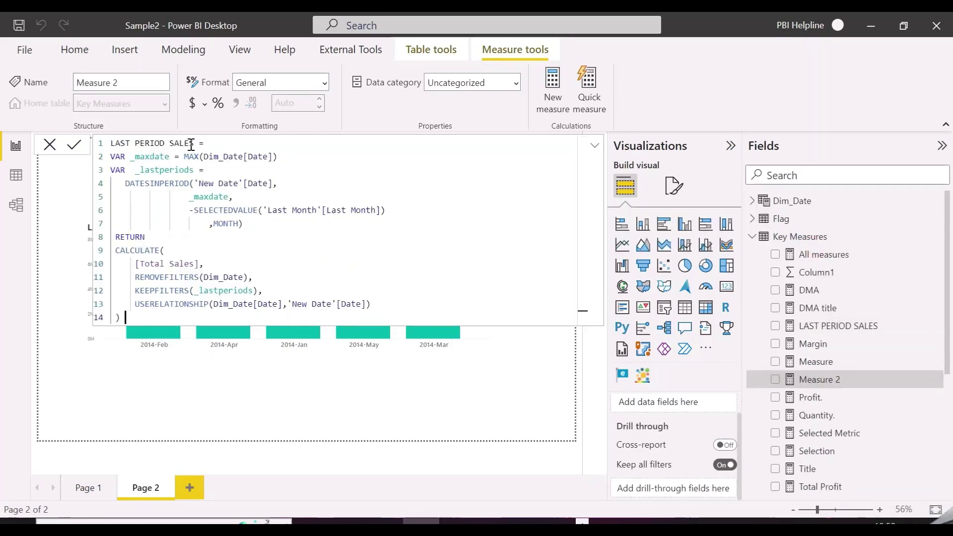
left_click_drag(194, 143, 175, 144)
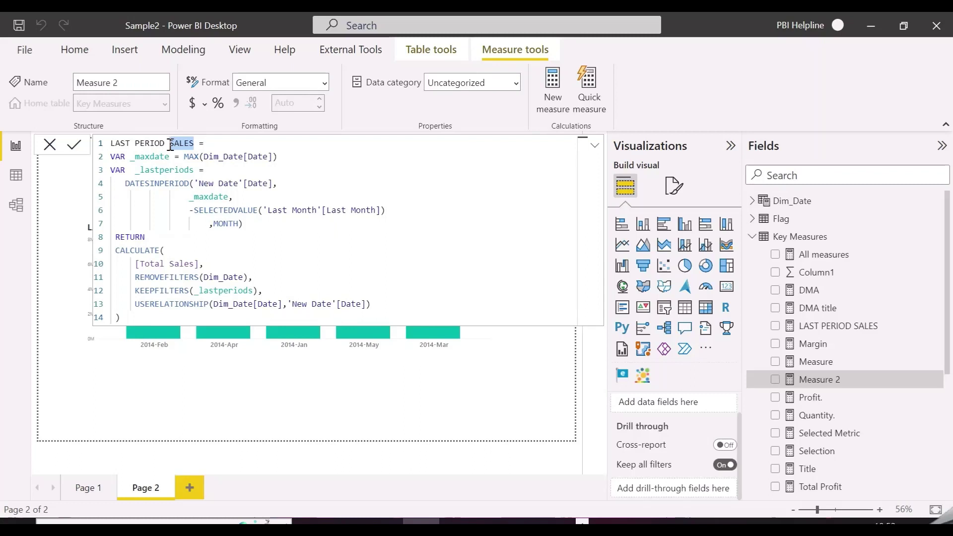
type("SROFIT")
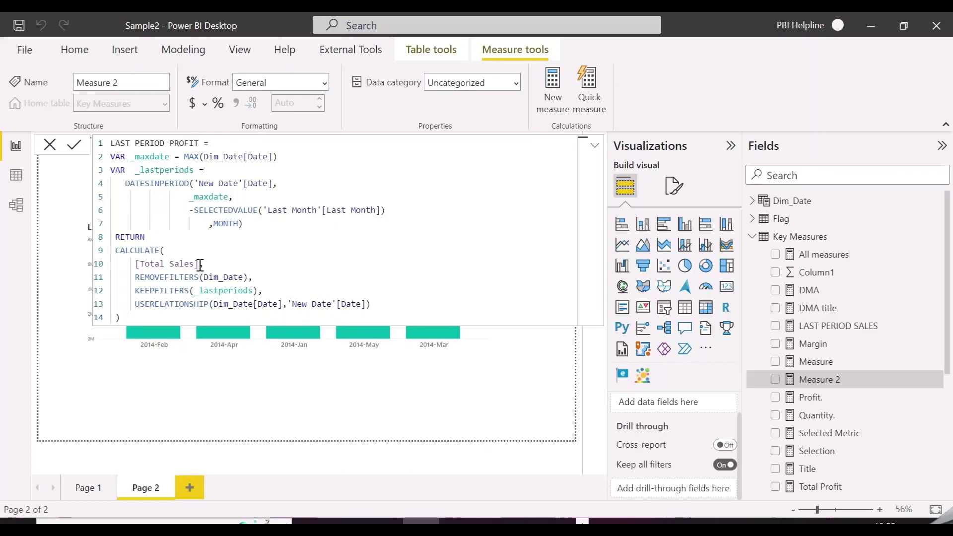
left_click_drag(199, 265, 140, 264)
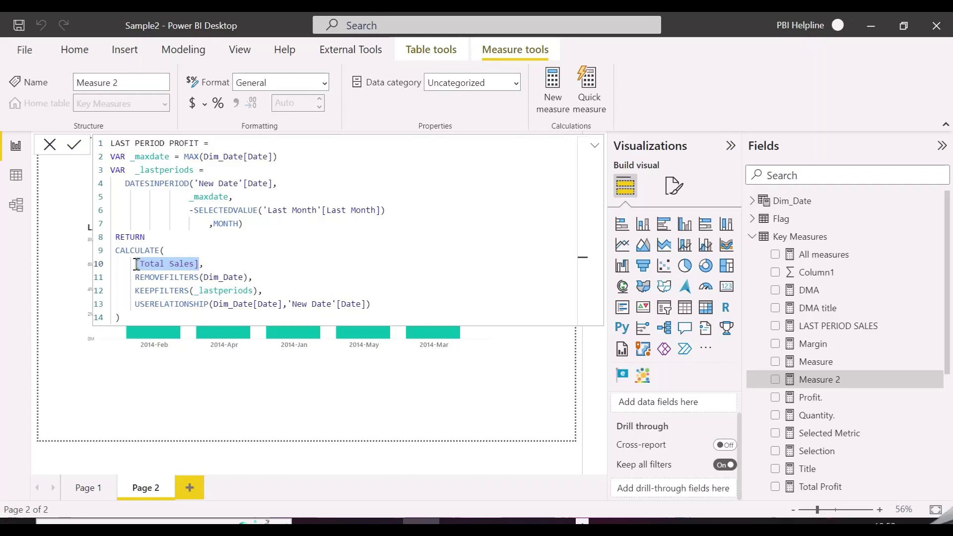
type("PROFIT,")
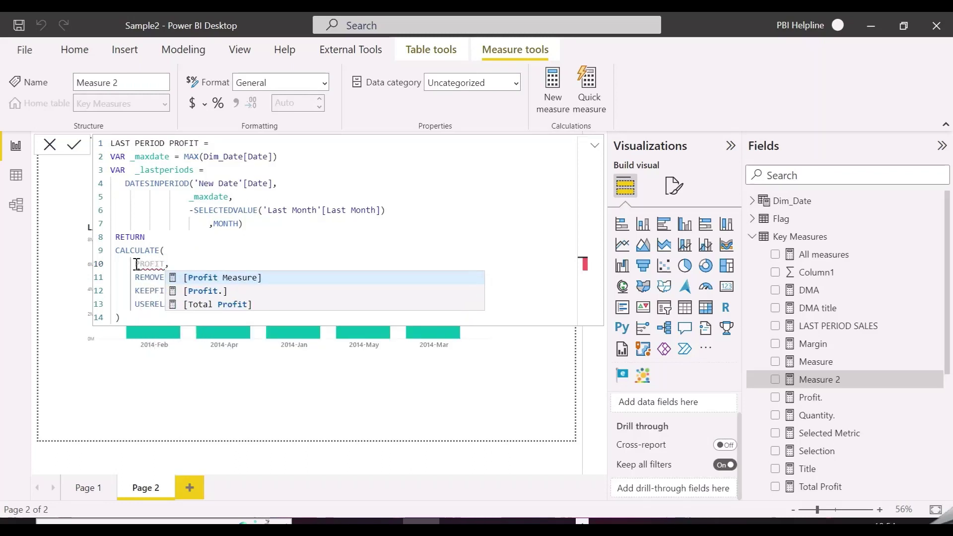
key("Down")
key("Down")
key("Tab")
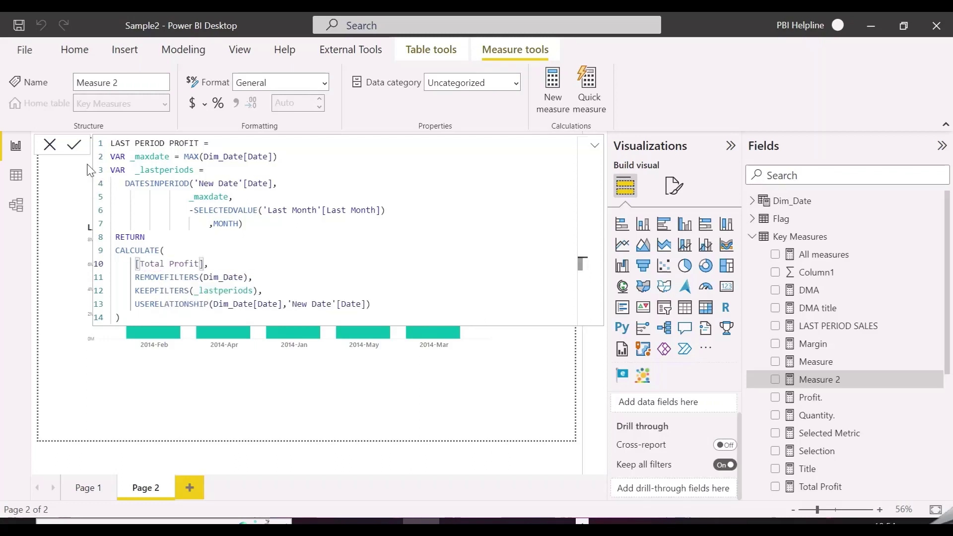
left_click(75, 145)
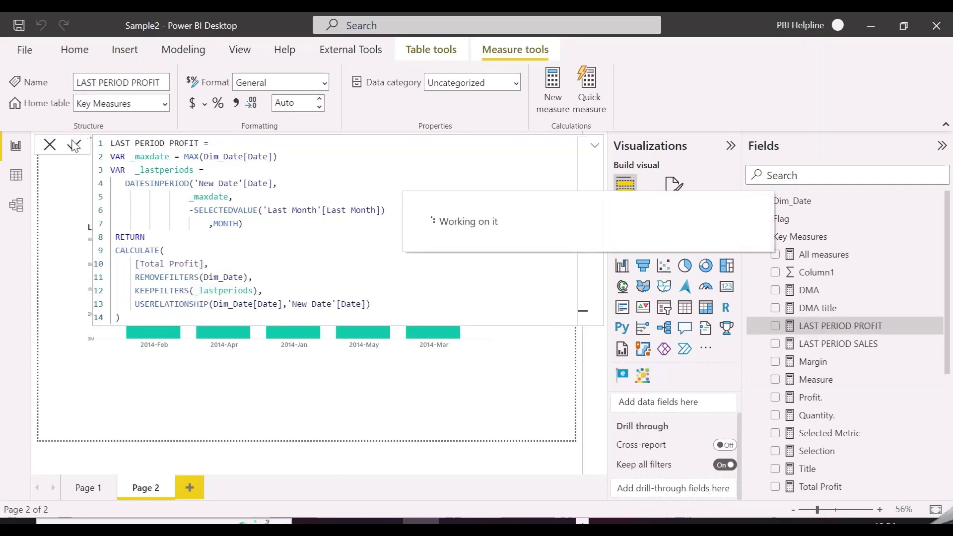
Add a LAST PERIOD QUANTITY measure from the pasted formula, swapping in [Total Quantity].
right_click(805, 237)
left_click(839, 246)
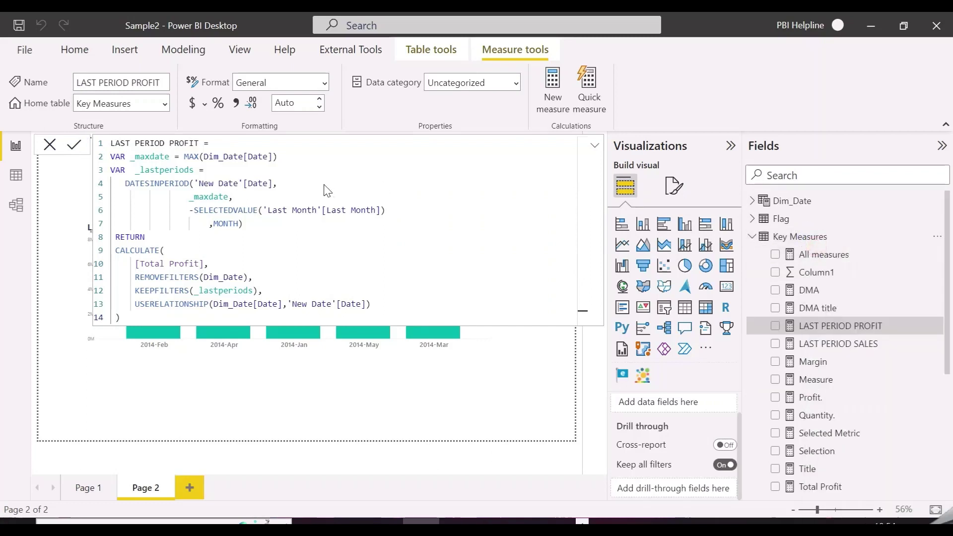
key("ctrl+v")
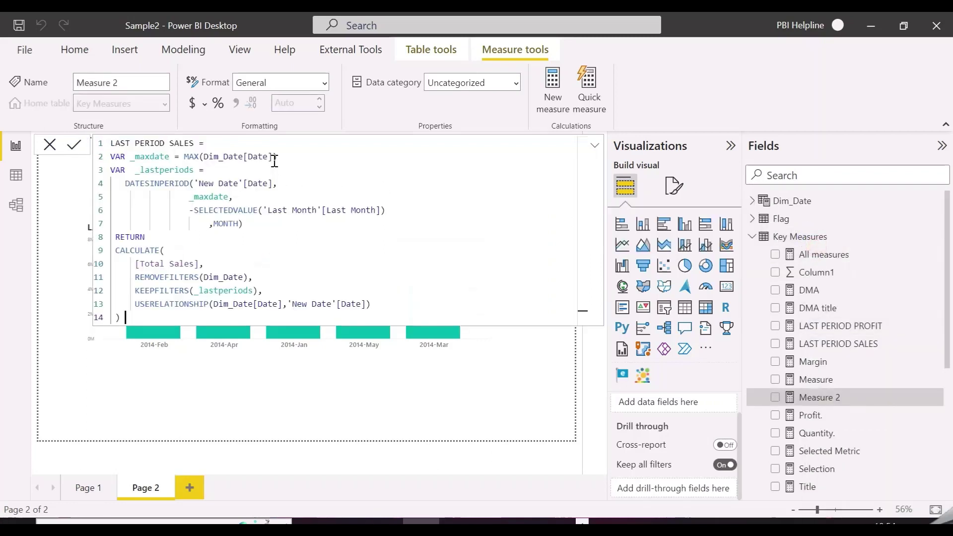
left_click_drag(193, 144, 169, 145)
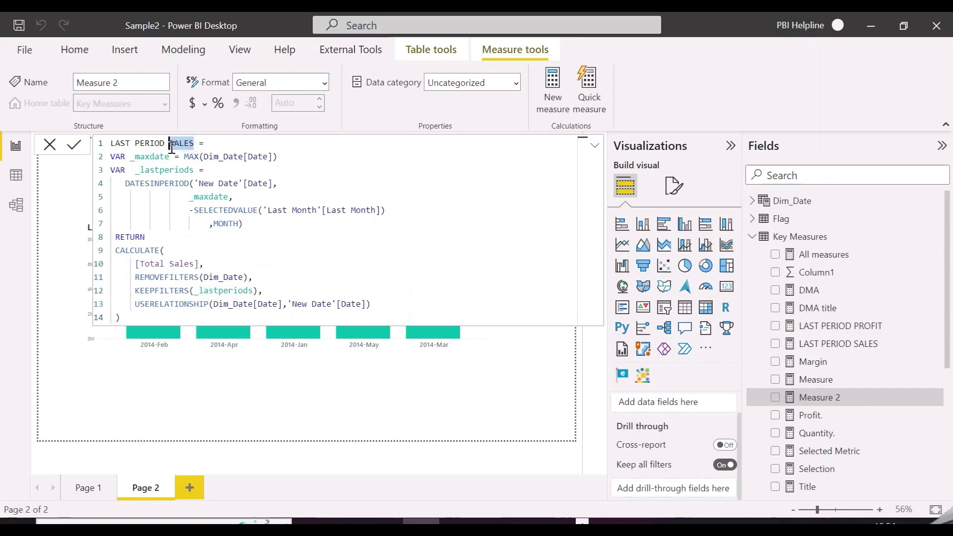
type("QUANTITY")
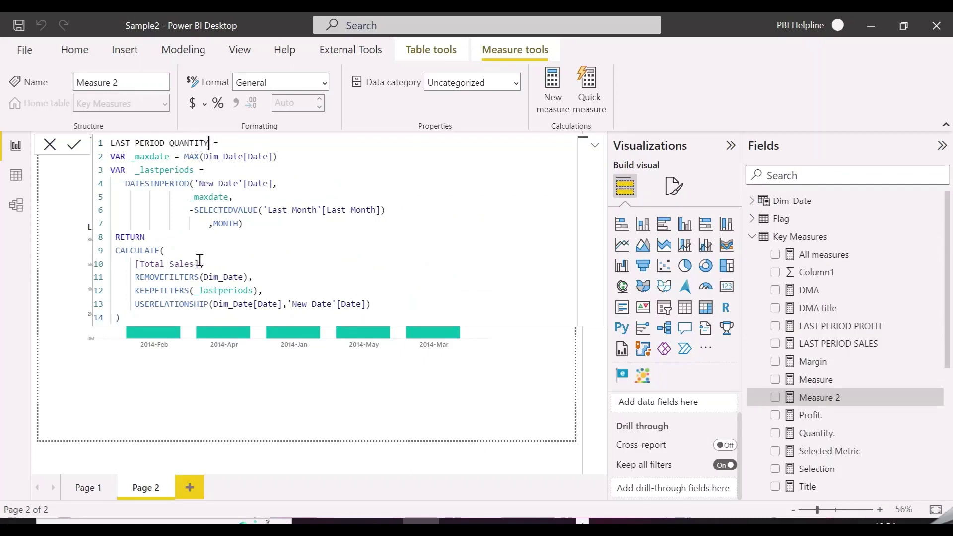
left_click_drag(198, 263, 141, 267)
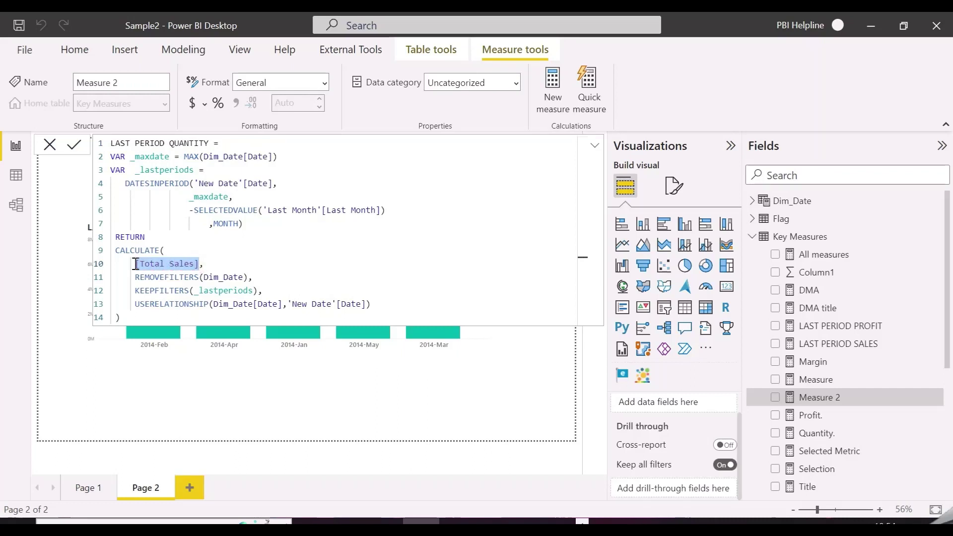
type("QUANTITY,")
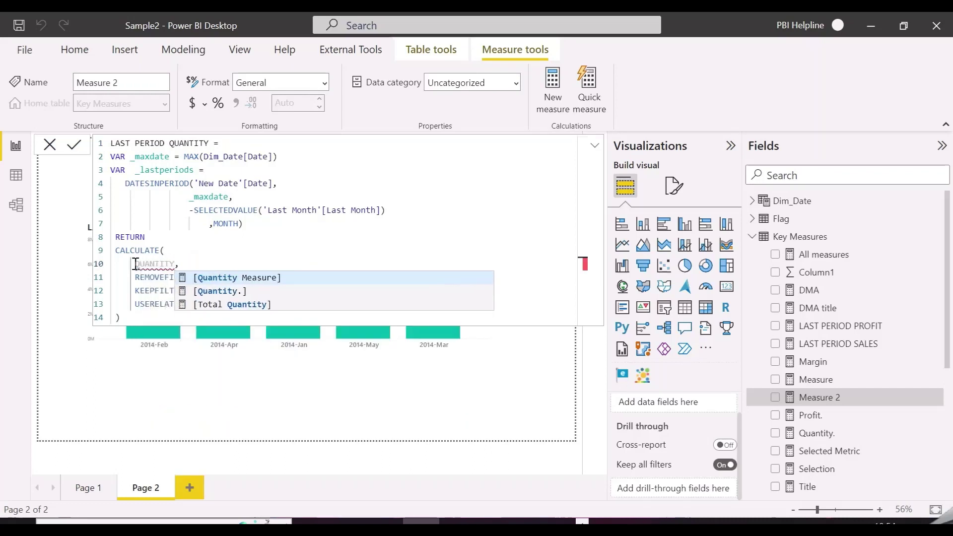
key("Down")
key("Down")
key("Tab")
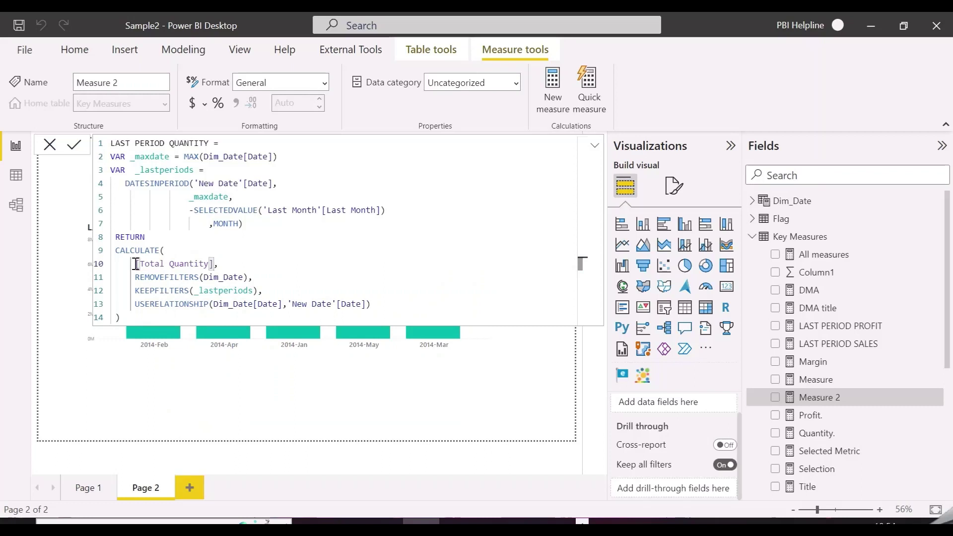
left_click(279, 252)
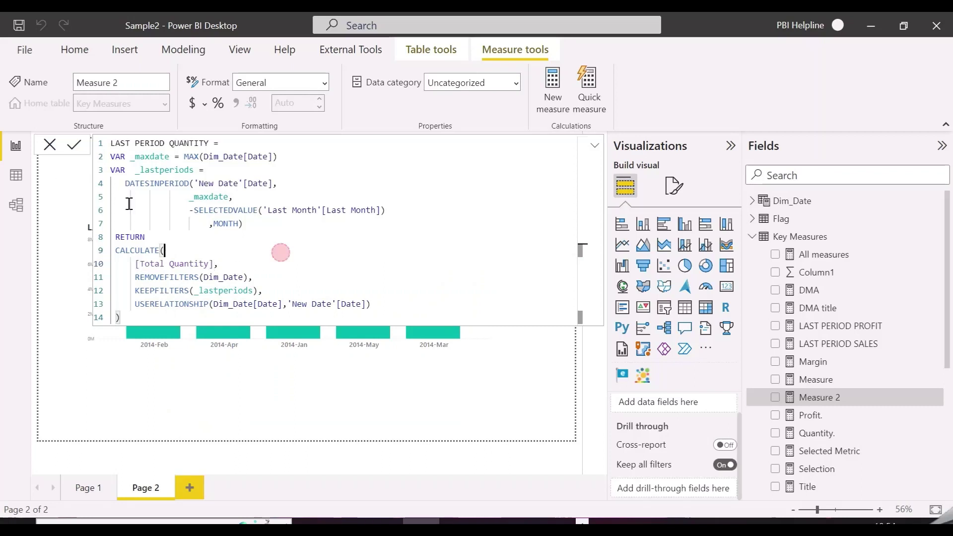
left_click(75, 145)
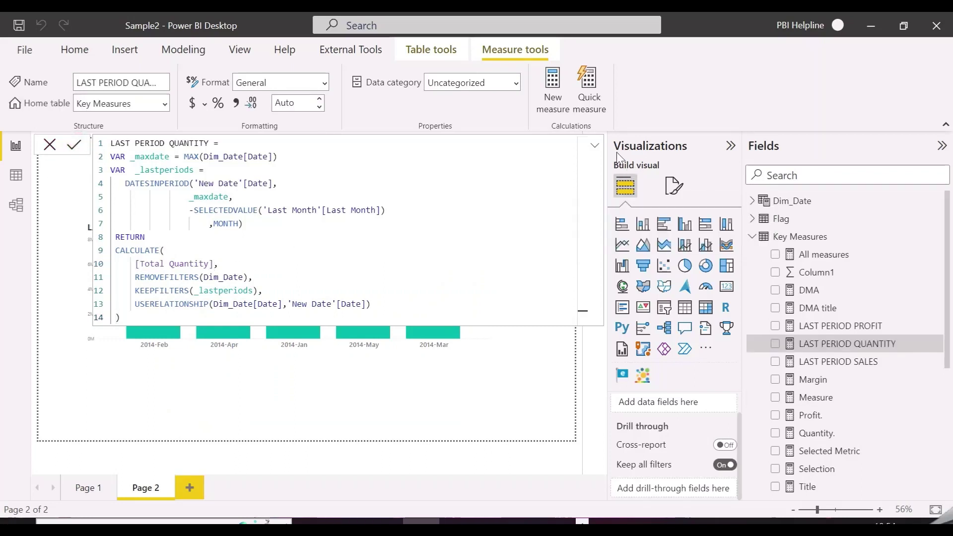
left_click(595, 147)
left_click(447, 251)
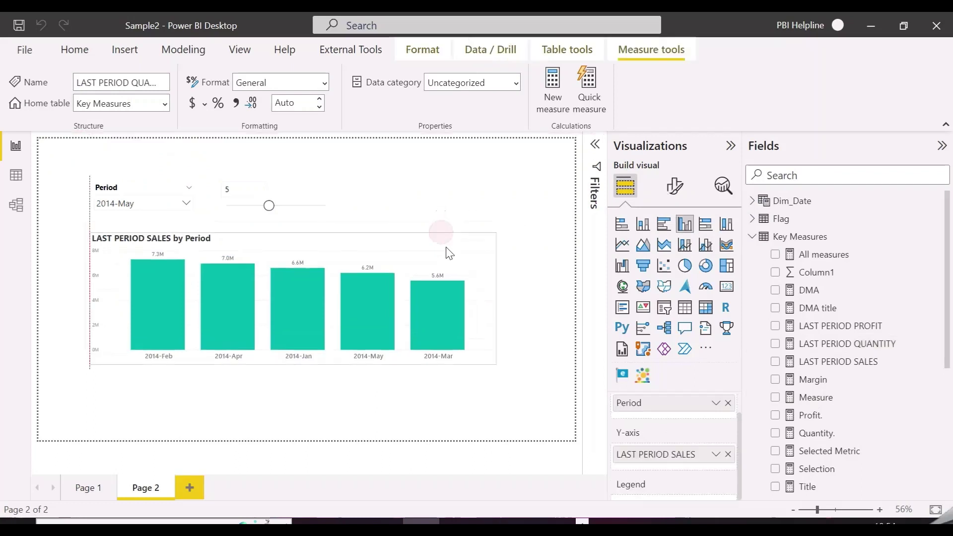
Start a new fields parameter named Field Select.
left_click(187, 38)
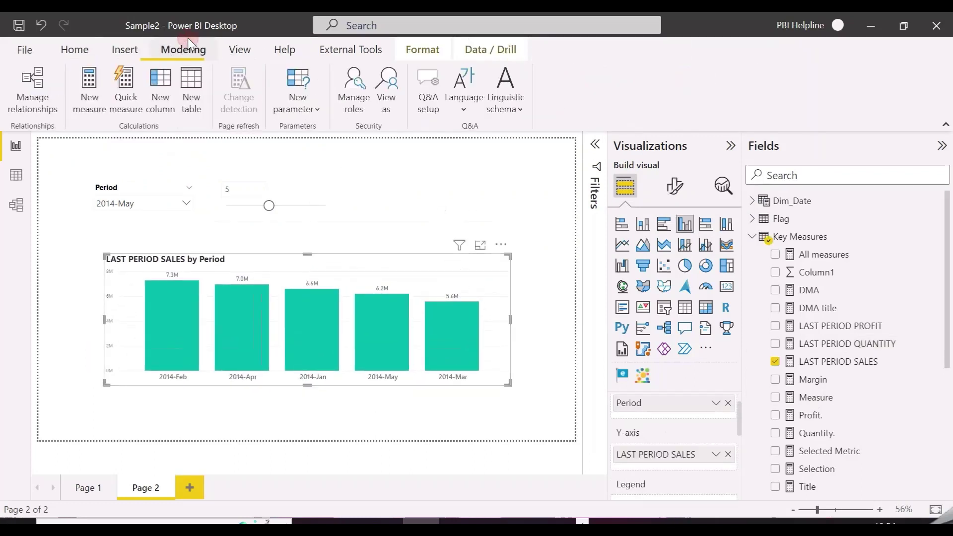
left_click(315, 109)
left_click(315, 158)
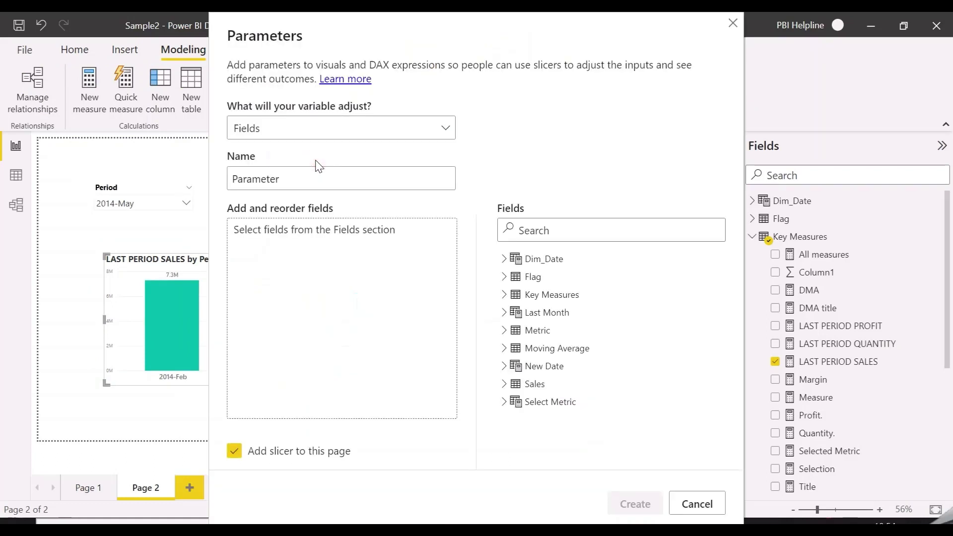
left_click_drag(334, 176, 222, 180)
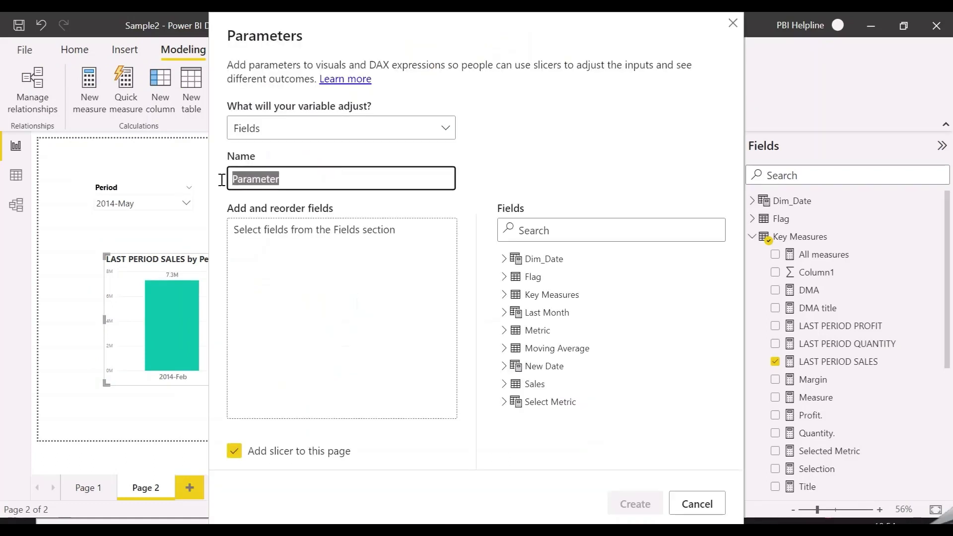
type("Field Select")
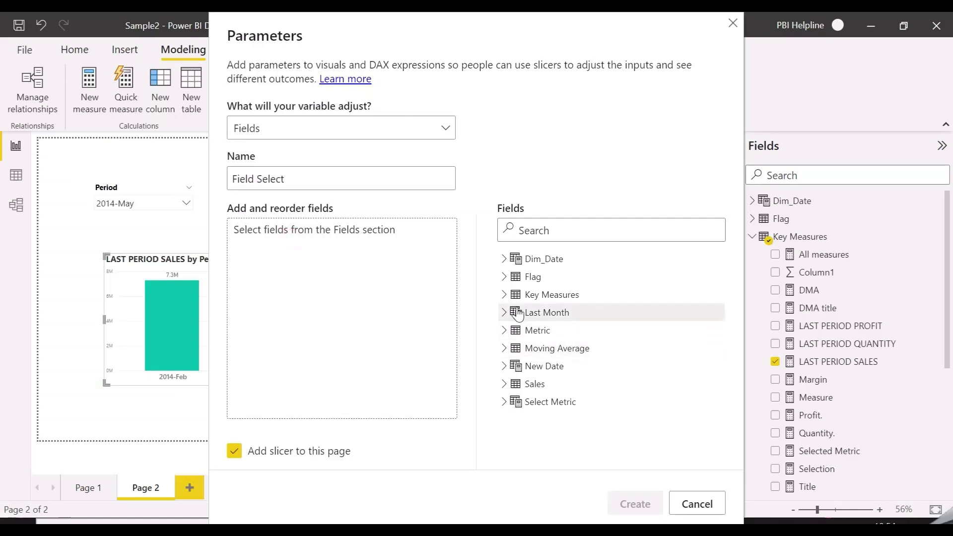
Add LAST PERIOD SALES, LAST PERIOD PROFIT and LAST PERIOD QUANTITY to the parameter.
left_click(503, 294)
scroll(640, 361, "down", 1)
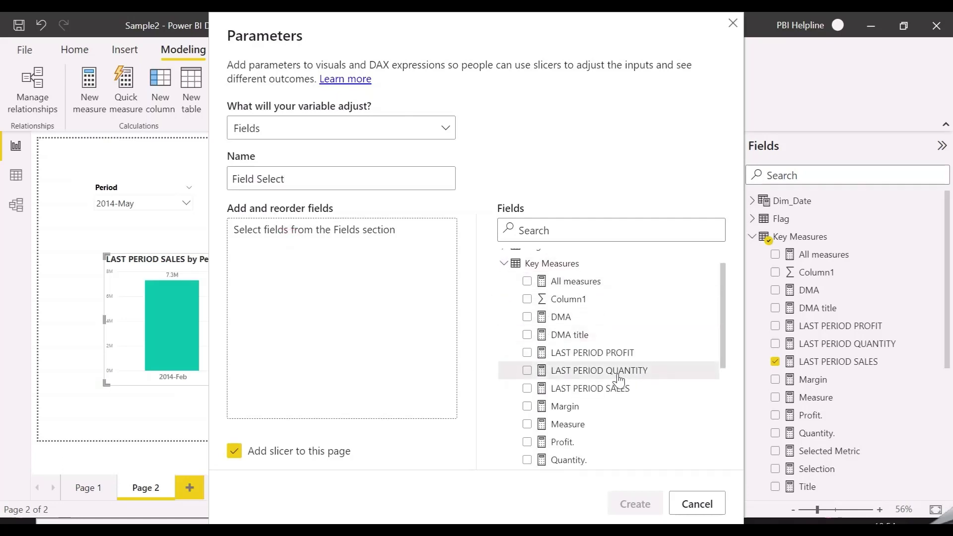
left_click_drag(616, 388, 358, 290)
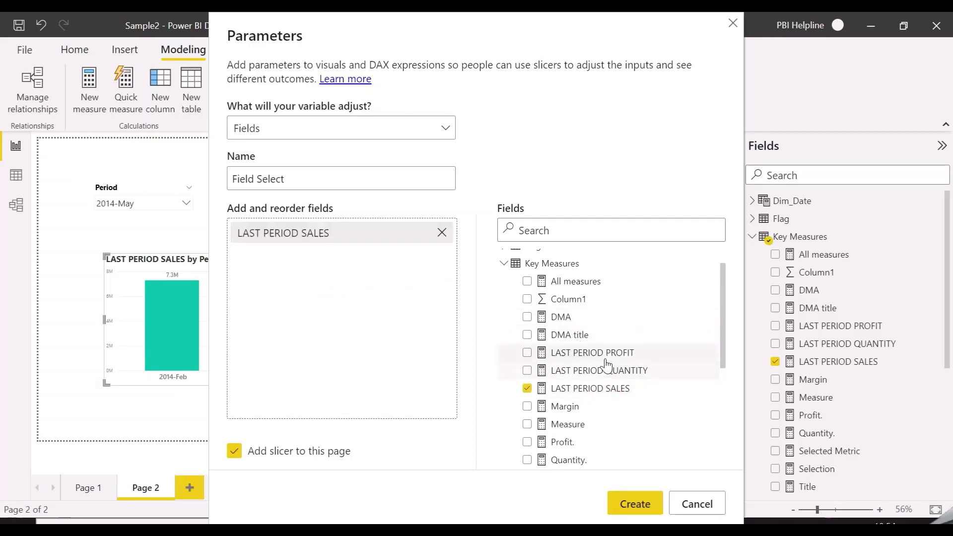
left_click_drag(608, 353, 396, 315)
left_click_drag(643, 371, 330, 300)
Create the Field Select parameter and put it on the column chart's Y-axis.
left_click(624, 499)
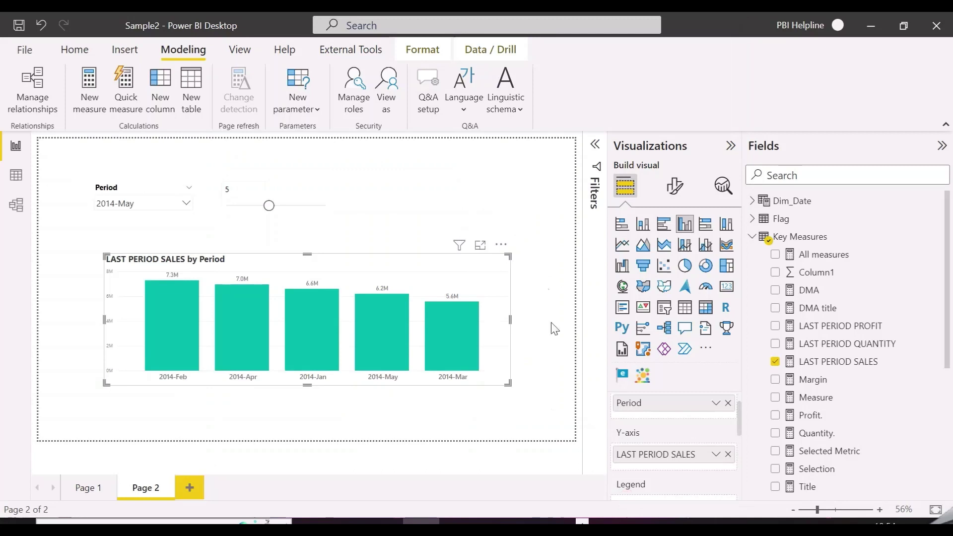
left_click(509, 250)
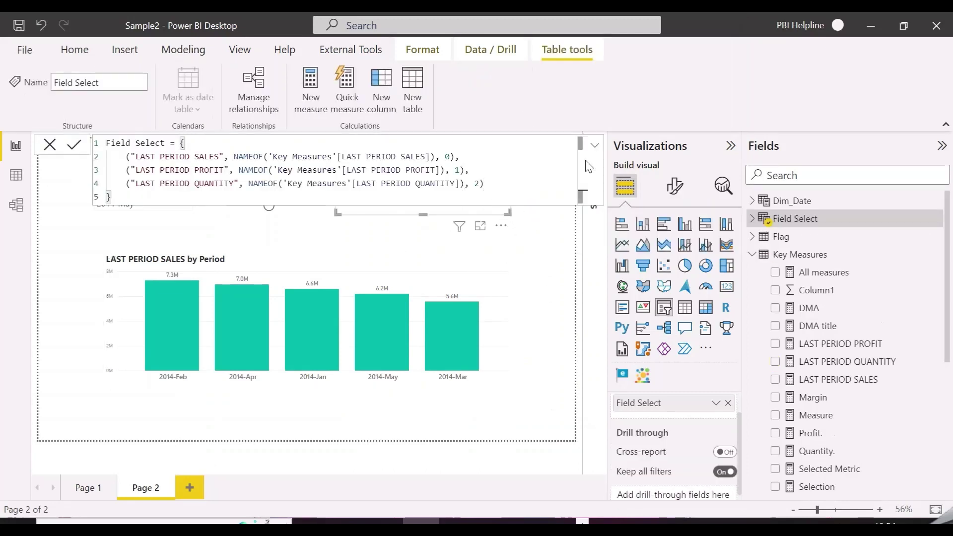
left_click(754, 256)
left_click(755, 256)
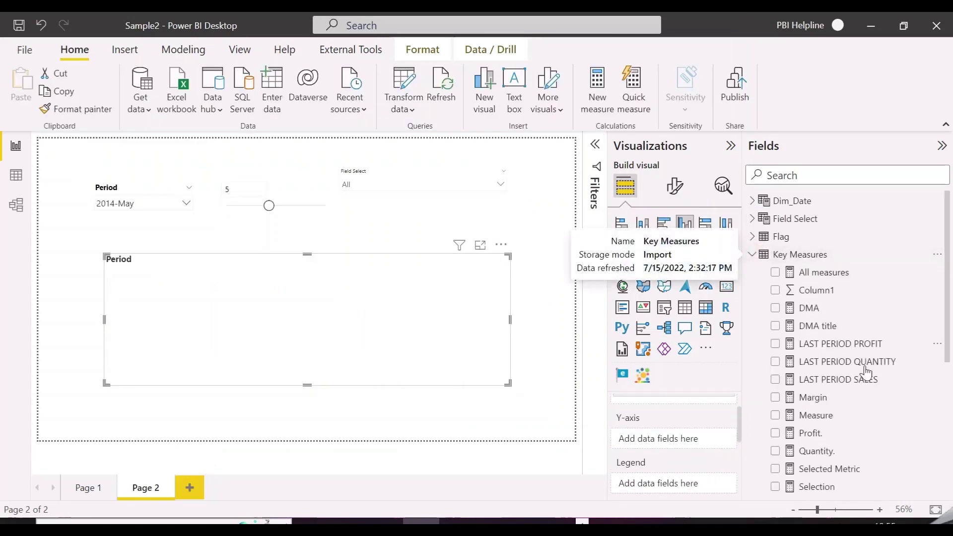
type("field")
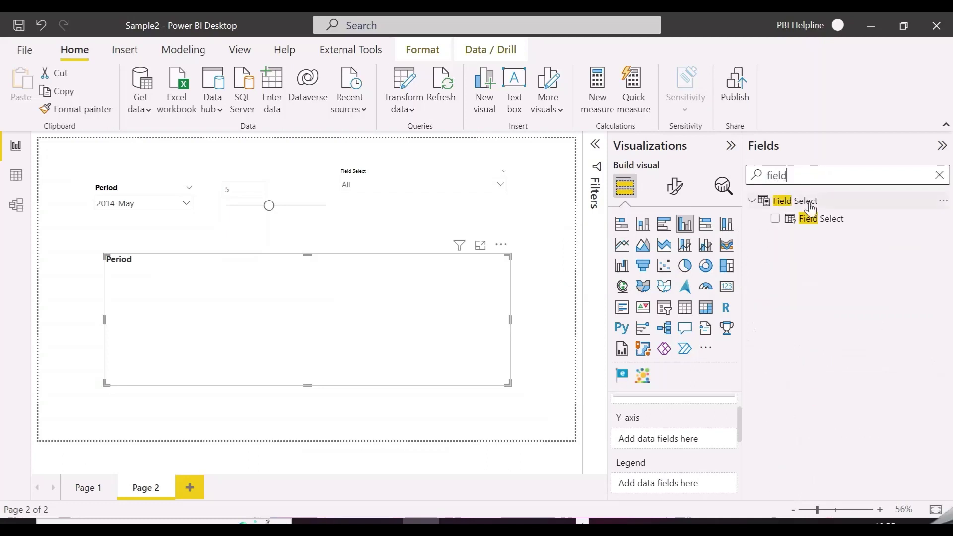
left_click_drag(829, 220, 651, 444)
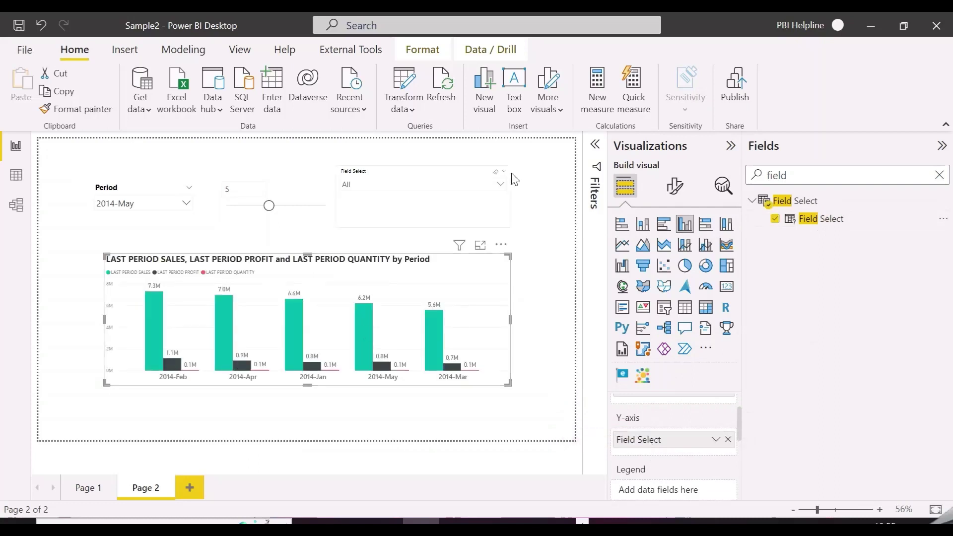
Collapse the side panes, then resize and align the Field Select slicer with the others.
left_click(732, 146)
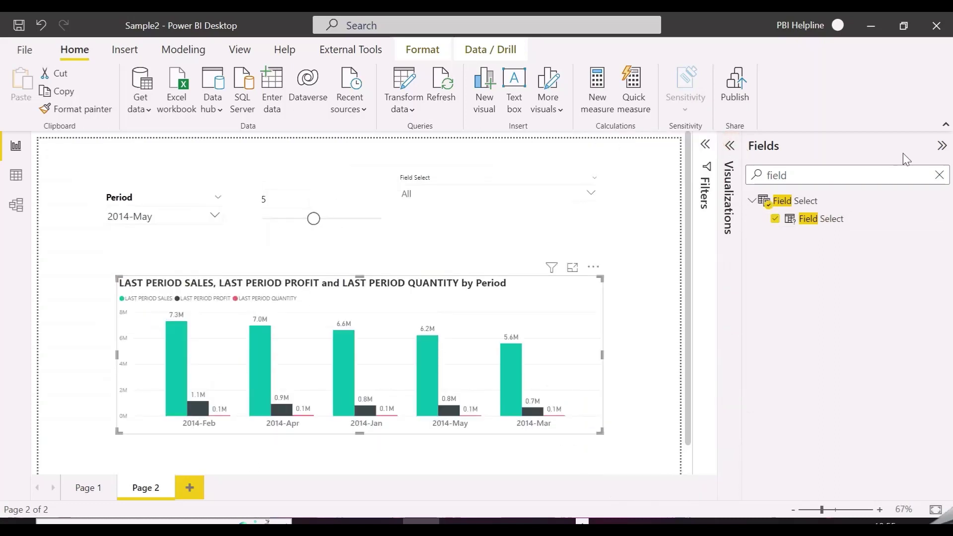
left_click(940, 145)
left_click_drag(774, 212, 713, 252)
left_click_drag(608, 213, 612, 217)
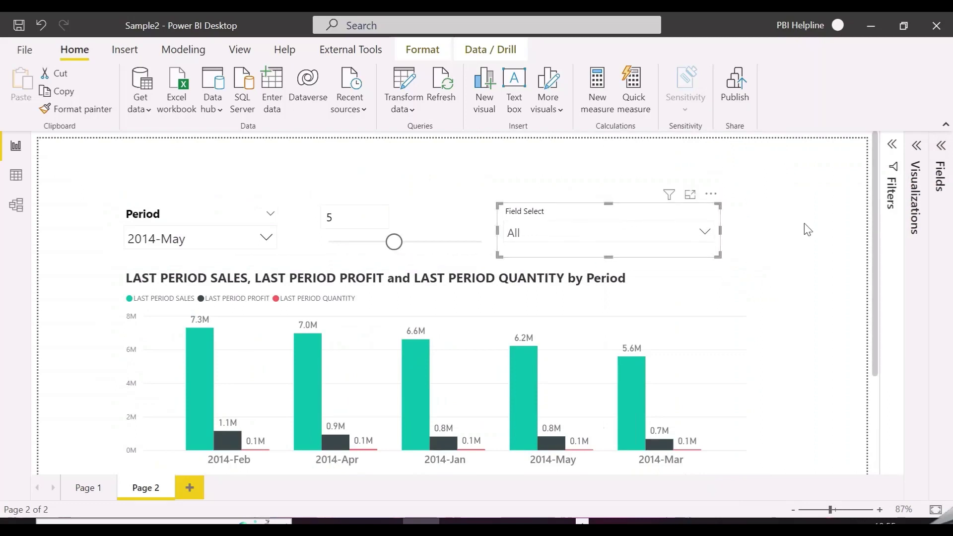
left_click(806, 228)
scroll(807, 229, "down", 2)
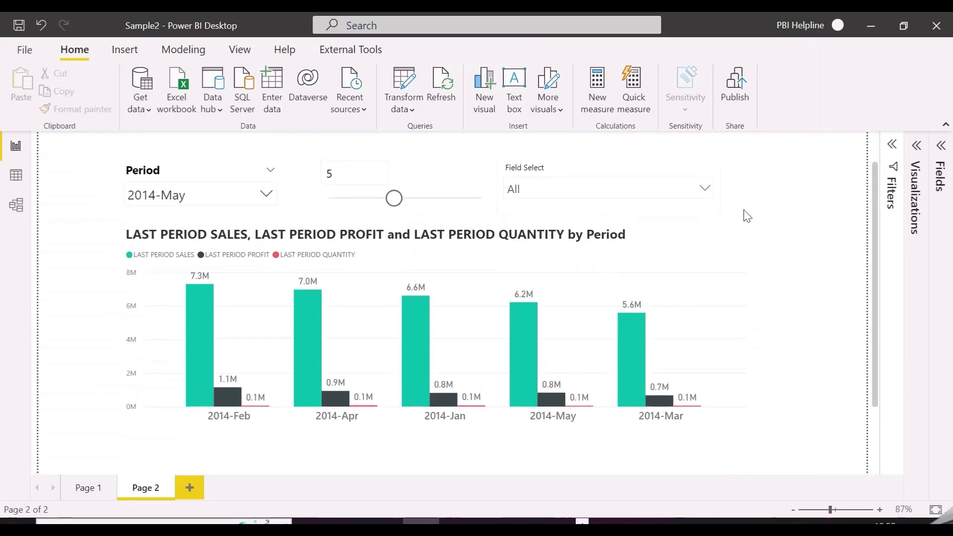
Choose LAST PERIOD SALES in the Field Select slicer.
left_click(659, 185)
left_click(526, 206)
left_click(808, 217)
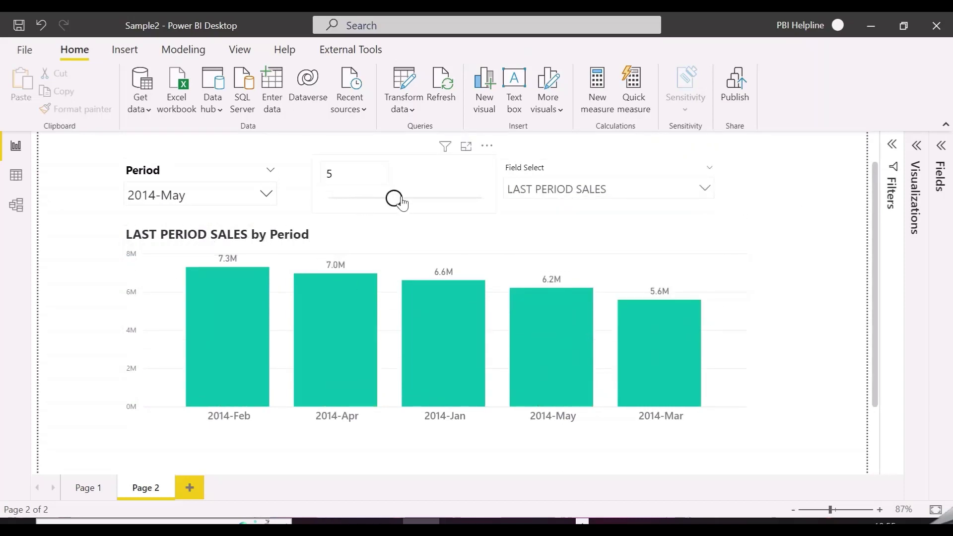
Set the Last Month slider to 6 months and open the Period slicer's list.
mouse_move(397, 198)
left_mouse_down()
mouse_move(383, 198)
mouse_move(407, 200)
left_mouse_up()
left_click(229, 210)
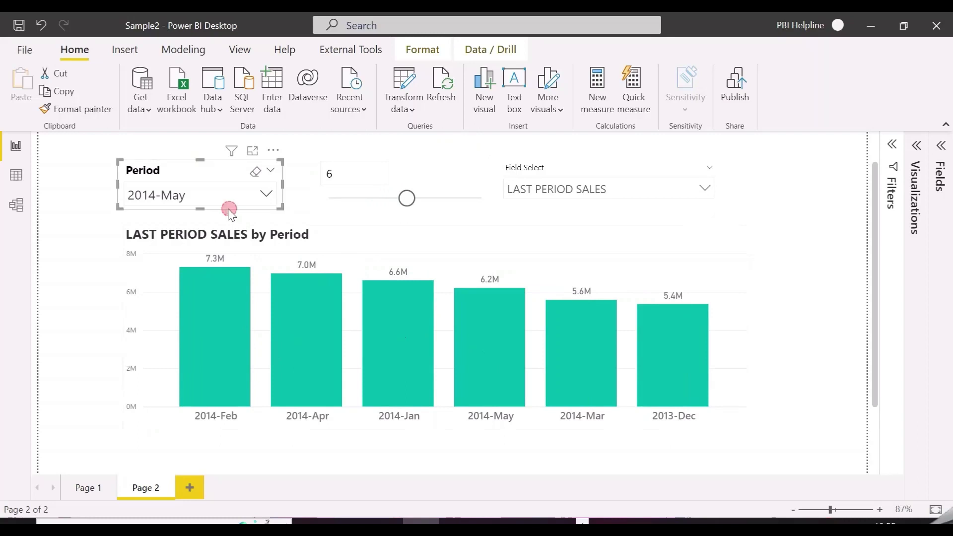
left_click(173, 197)
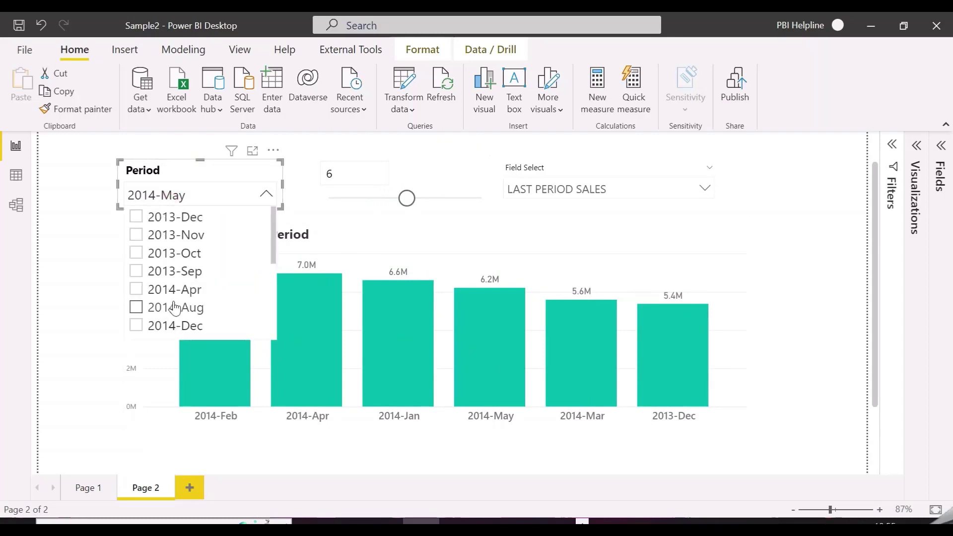